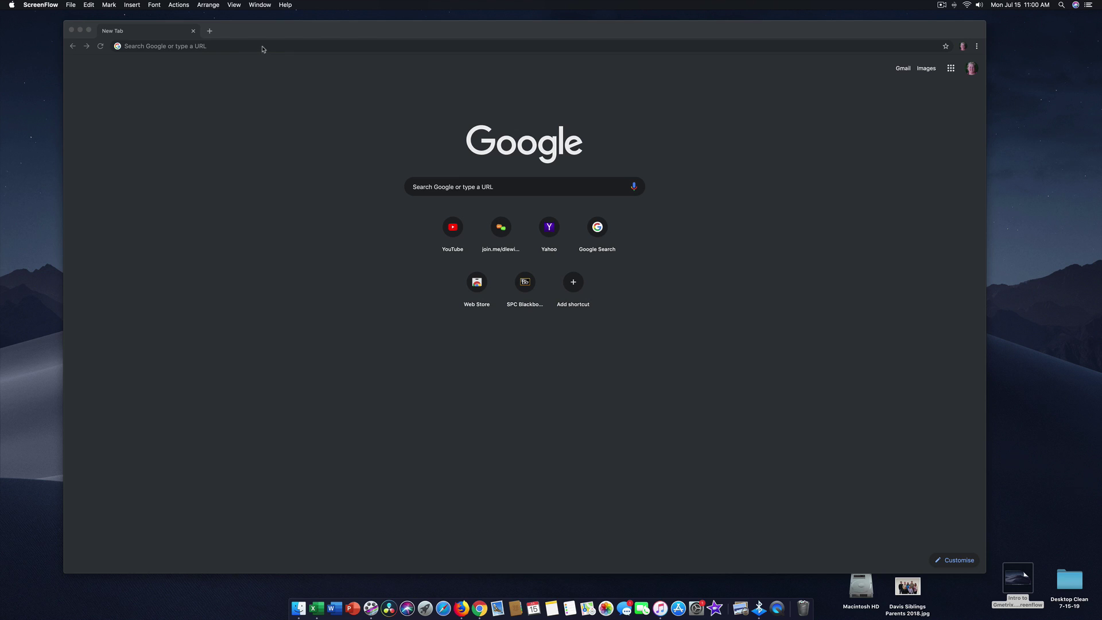
Step: Load view.southplainscollege.edu in Chrome, correcting a typo in the address
{"action": "left_click", "coordinate": [263, 46]}
{"action": "left_click", "coordinate": [262, 46]}
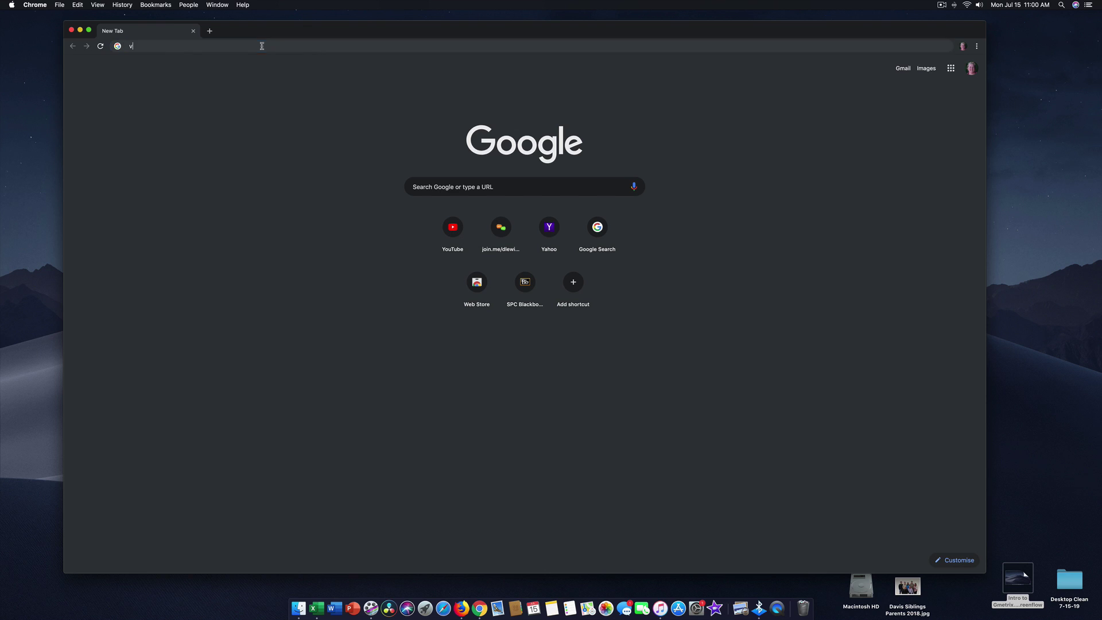
{"action": "type", "text": "view"}
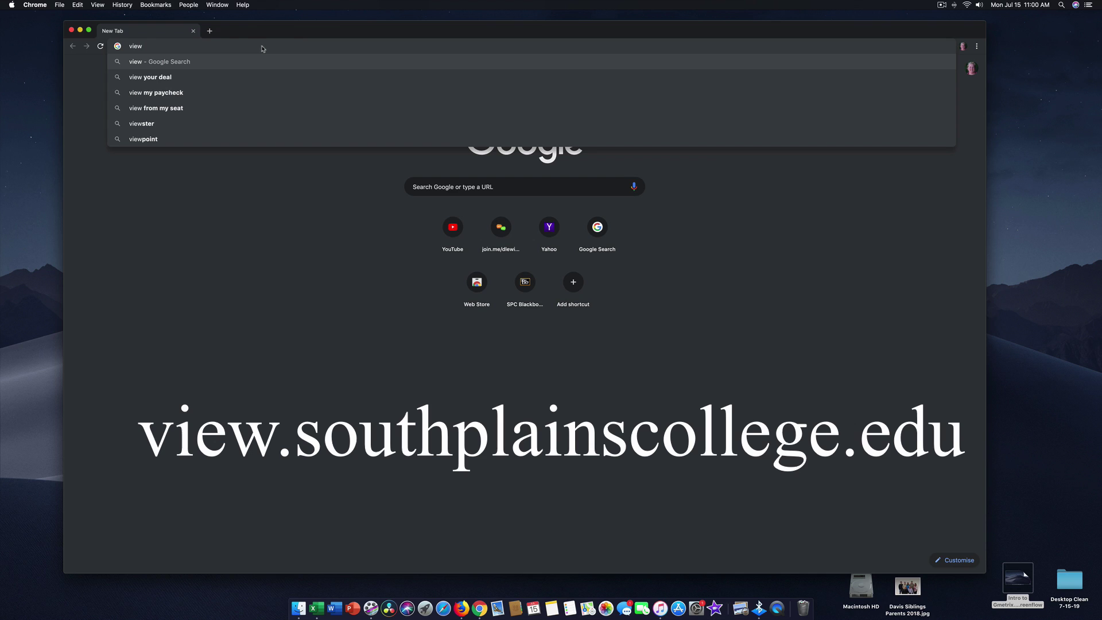
{"action": "type", "text": "."}
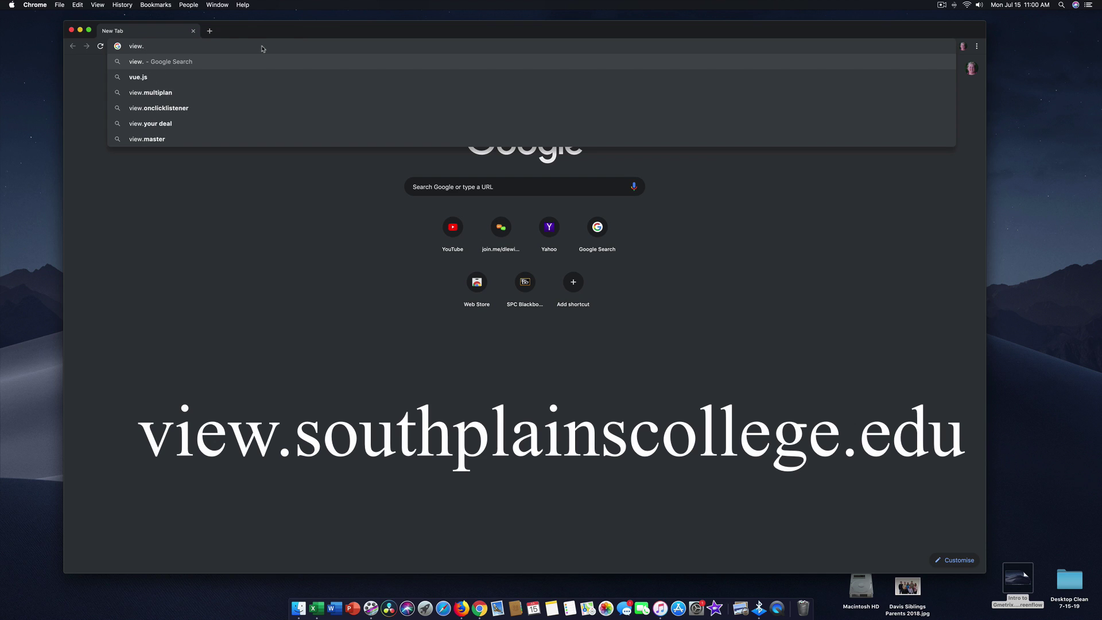
{"action": "type", "text": "southpla"}
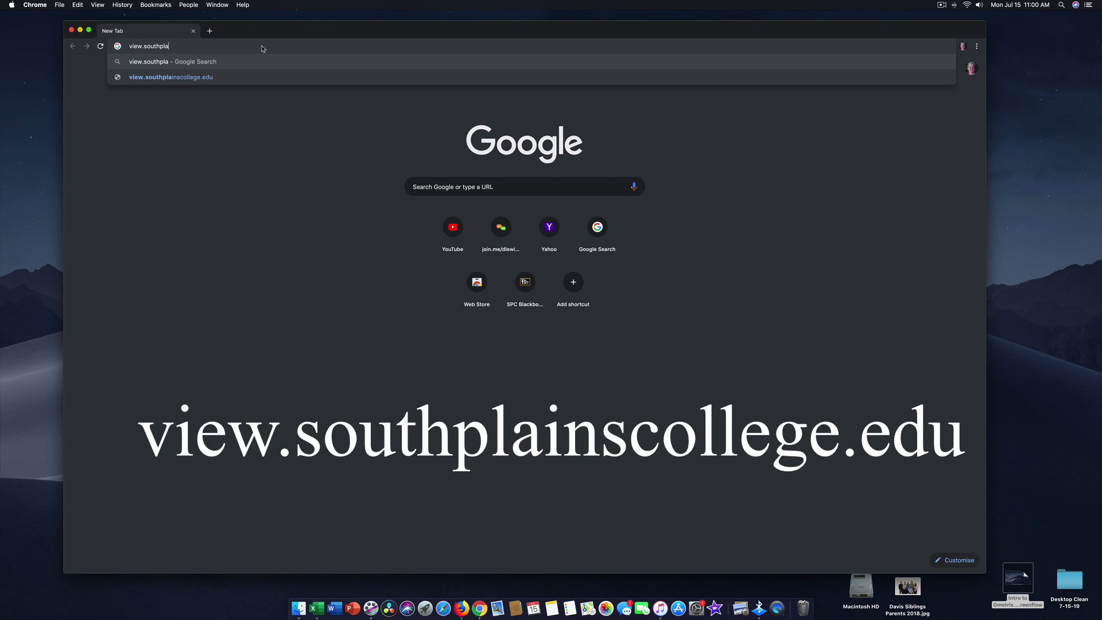
{"action": "type", "text": "inscollege.edu"}
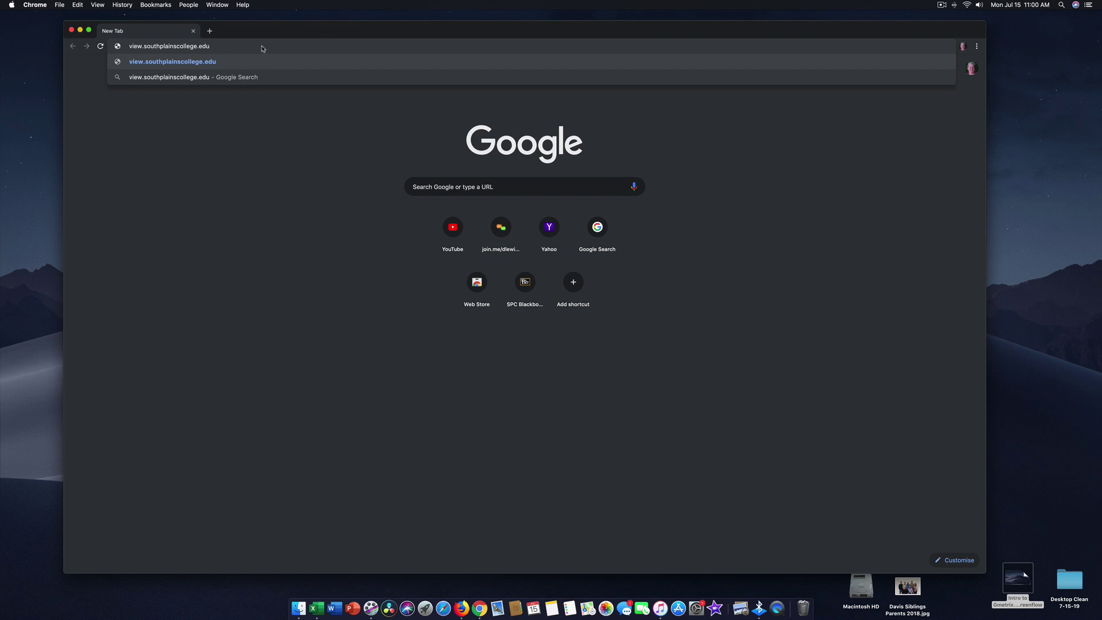
{"action": "key", "text": "Return"}
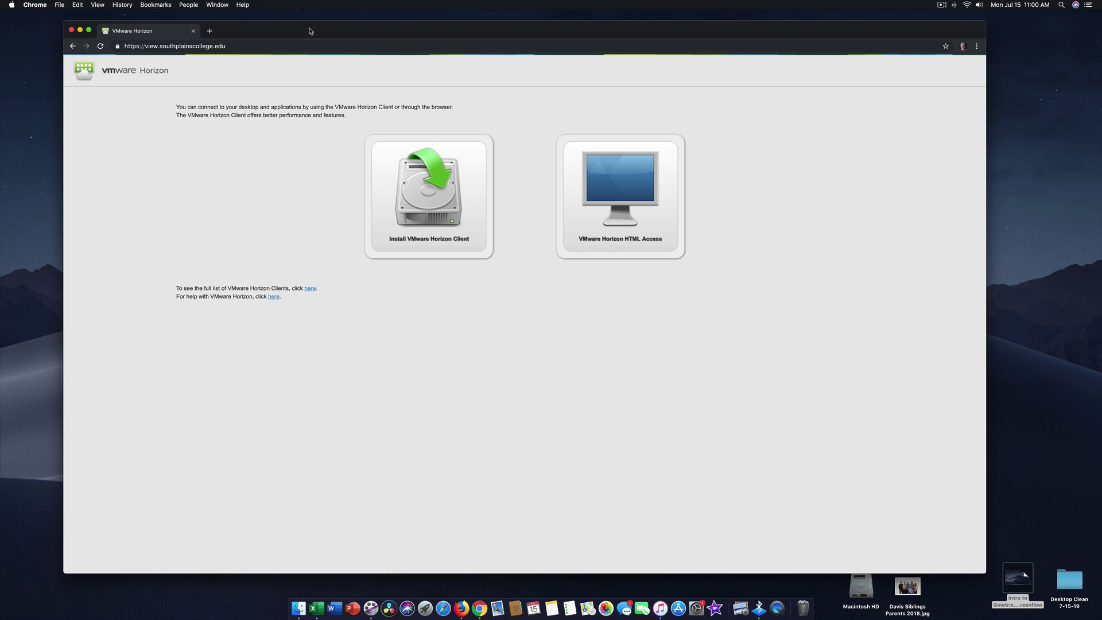
Step: Choose VMware Horizon HTML Access to connect through the browser without installing a client
{"action": "left_click_drag", "start_coordinate": [403, 32], "coordinate": [407, 27]}
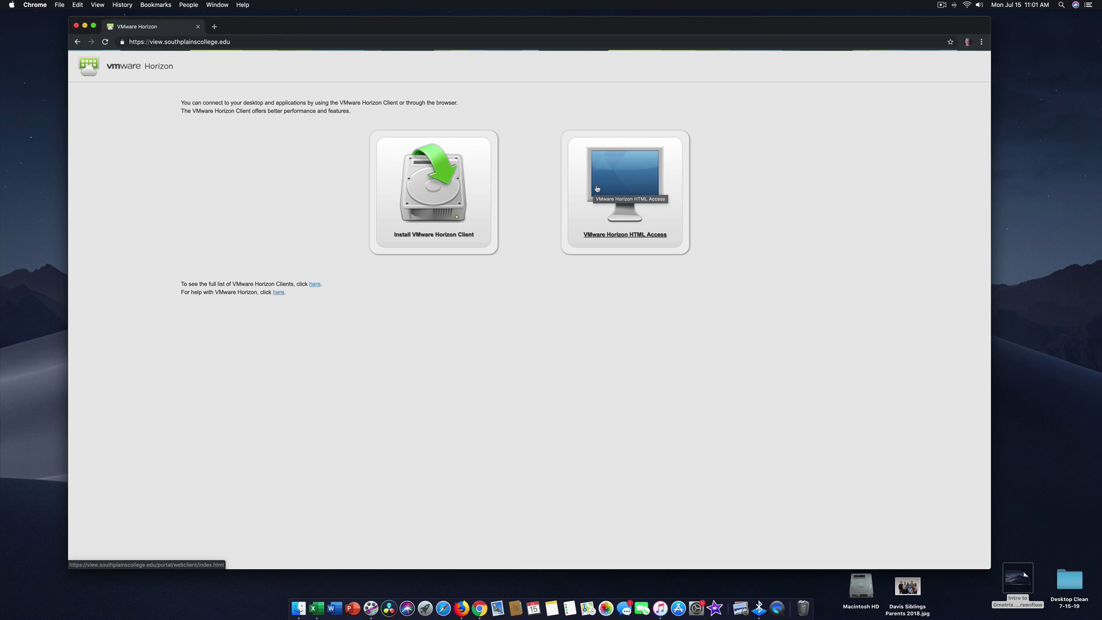
{"action": "left_click", "coordinate": [632, 238]}
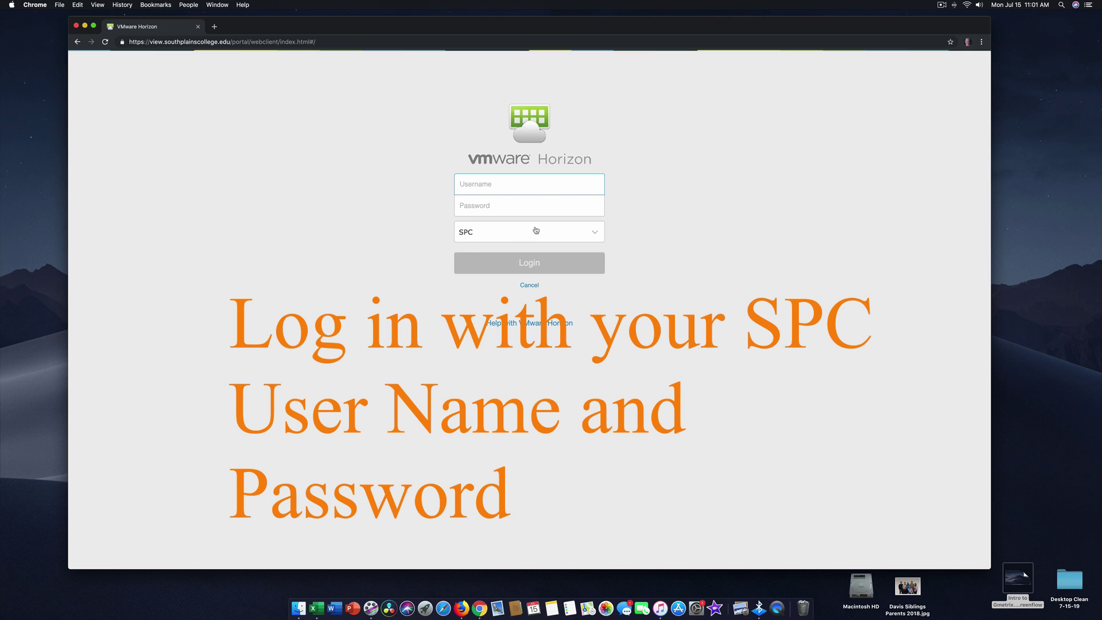
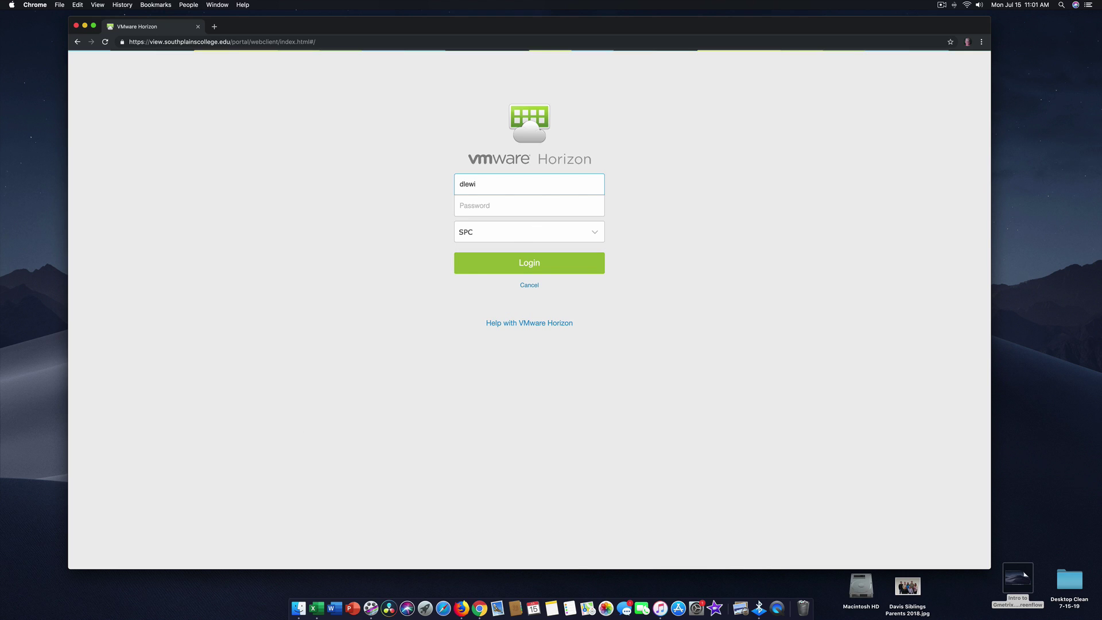
Step: Log in to Horizon by entering the SPC username and the account password
{"action": "left_click", "coordinate": [525, 210]}
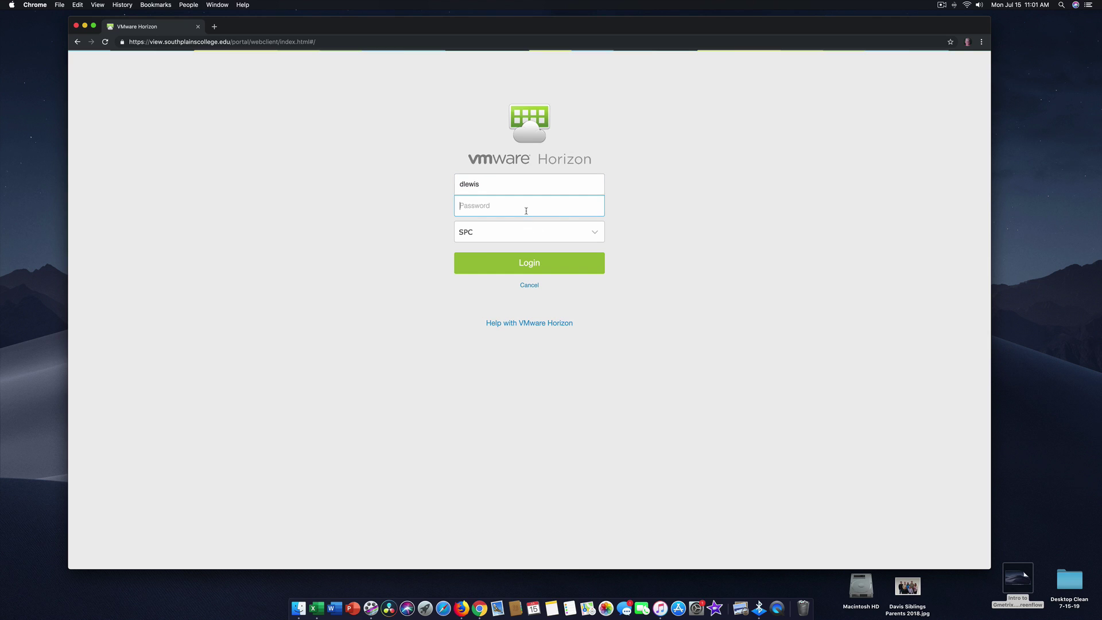
{"action": "type", "text": "•"}
{"action": "left_click", "coordinate": [538, 263]}
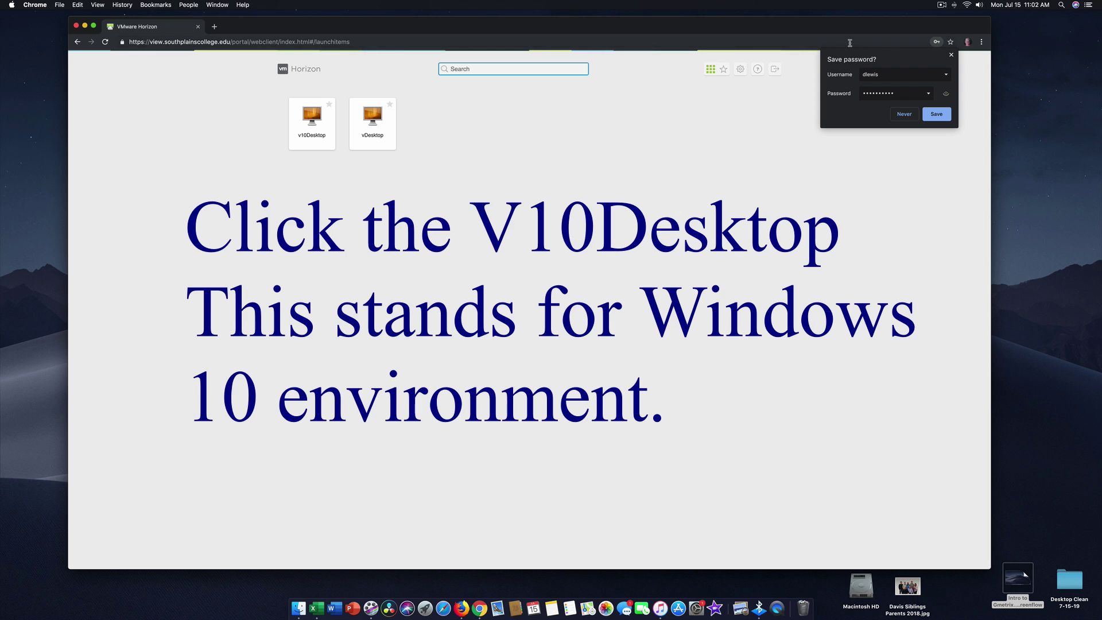
Step: Dismiss the save-password prompt and launch the v10Desktop Windows 10 desktop
{"action": "left_click", "coordinate": [951, 55]}
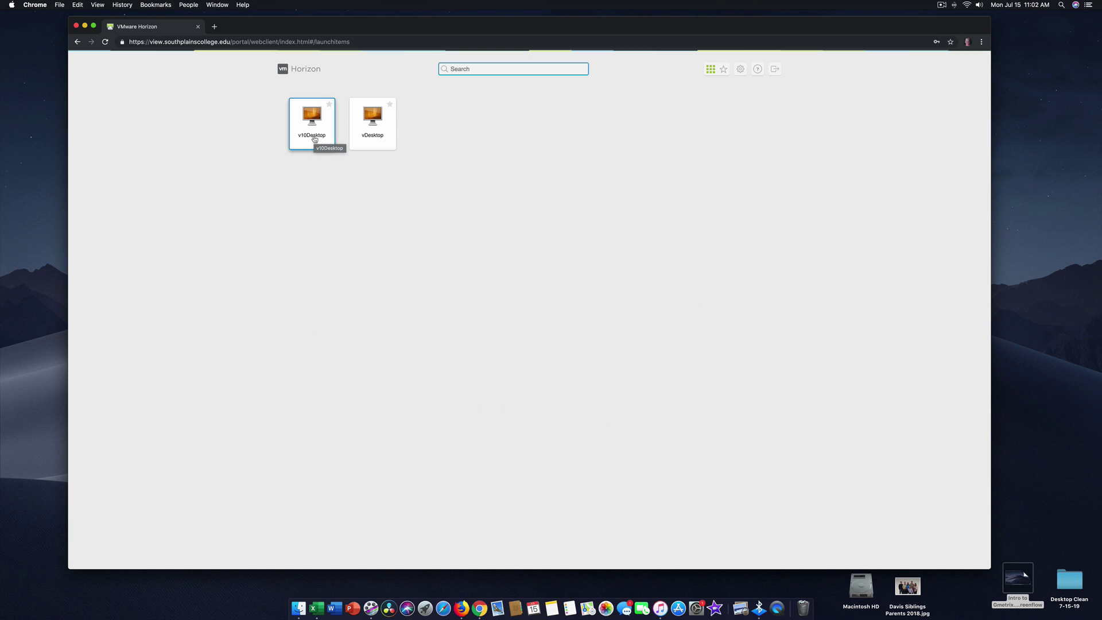
{"action": "left_click", "coordinate": [315, 139]}
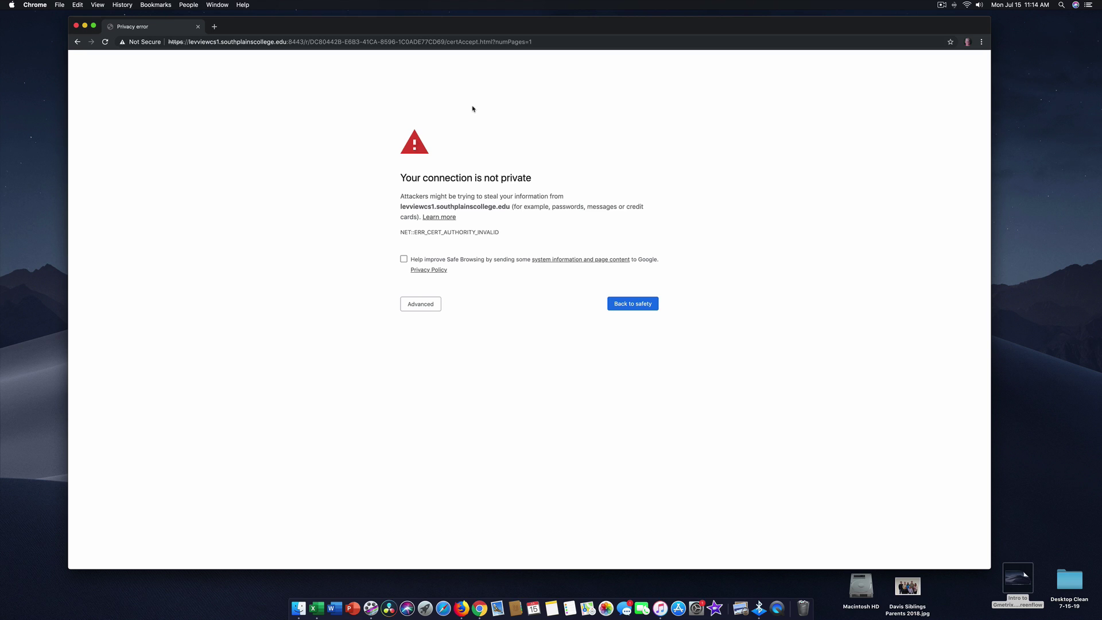
Step: Bypass the privacy warning via Advanced and proceed to levviewcs1.southplainscollege.edu
{"action": "left_click", "coordinate": [418, 306]}
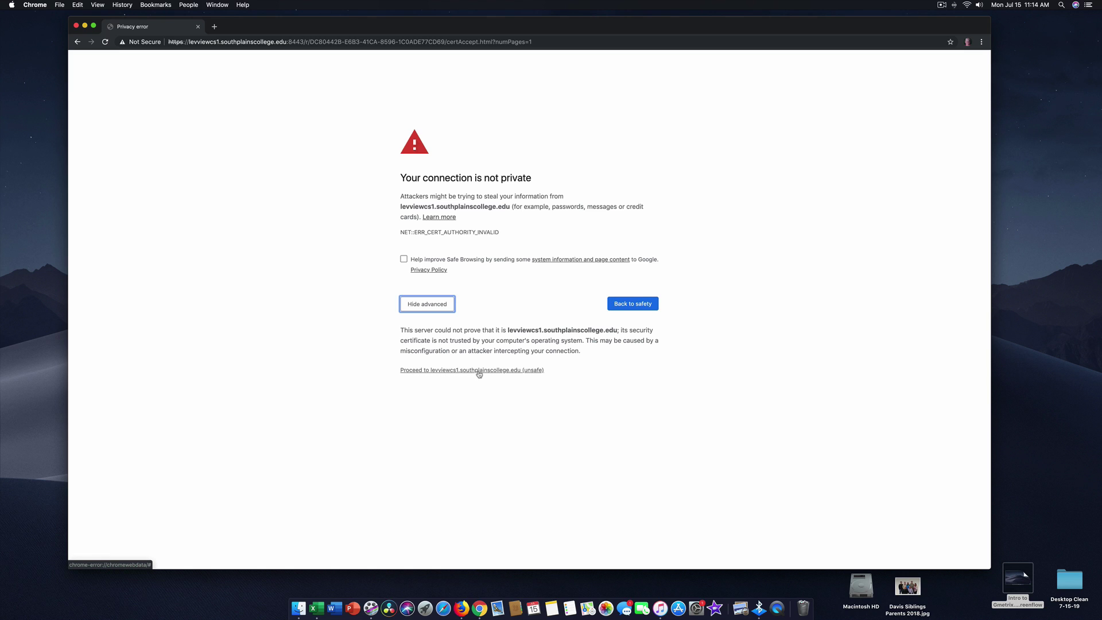
{"action": "left_click", "coordinate": [501, 372]}
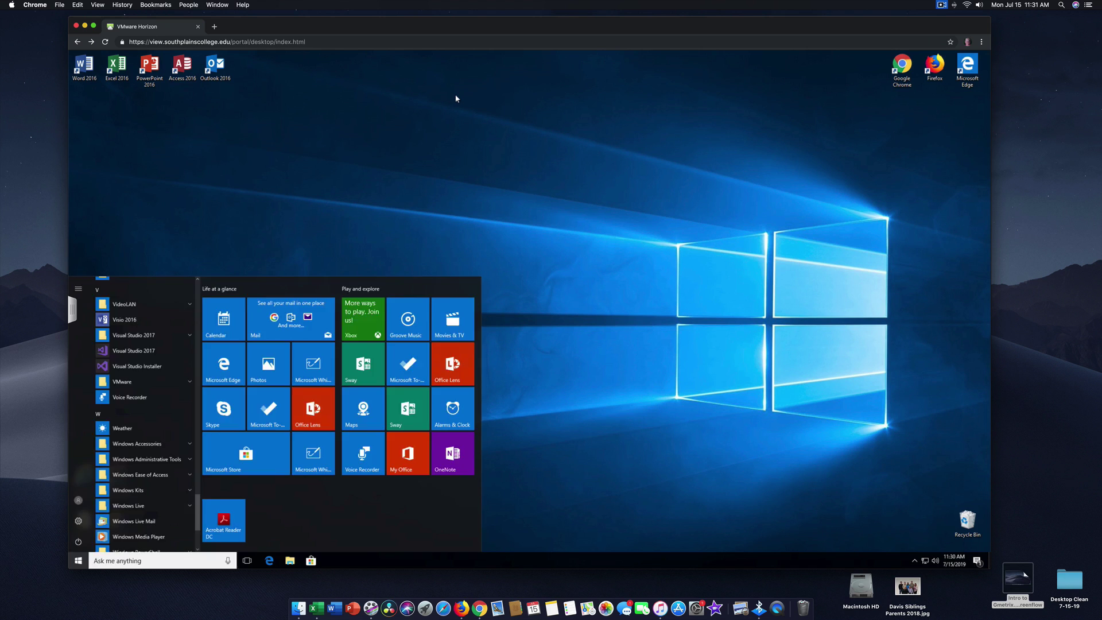
Step: Close the Start menu and launch Google Chrome from the virtual desktop's icon
{"action": "left_click", "coordinate": [565, 88]}
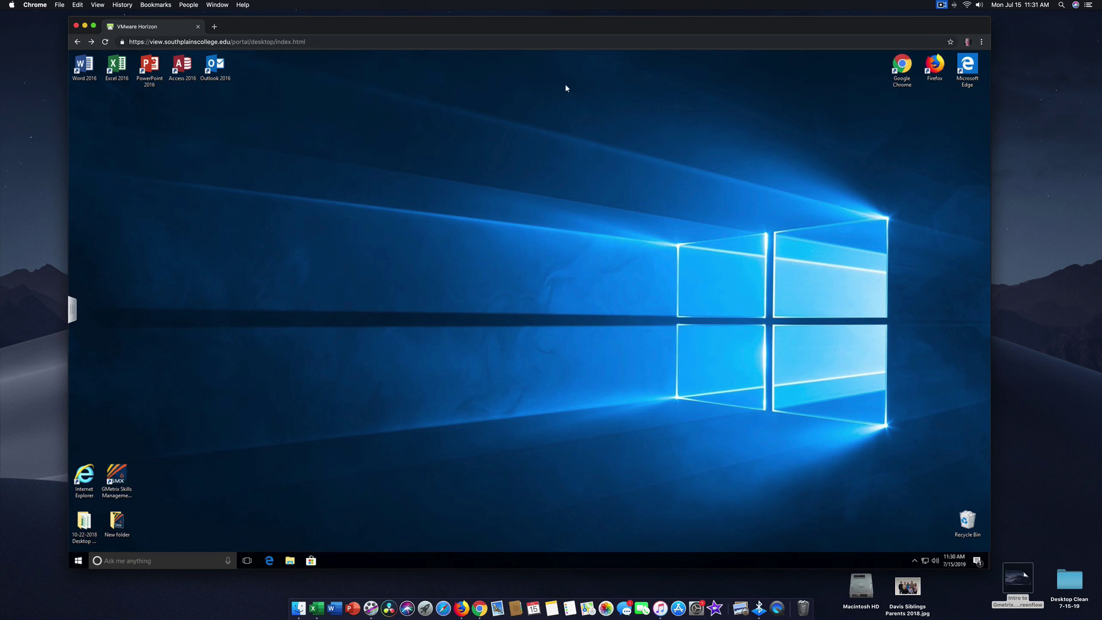
{"action": "left_click", "coordinate": [903, 73]}
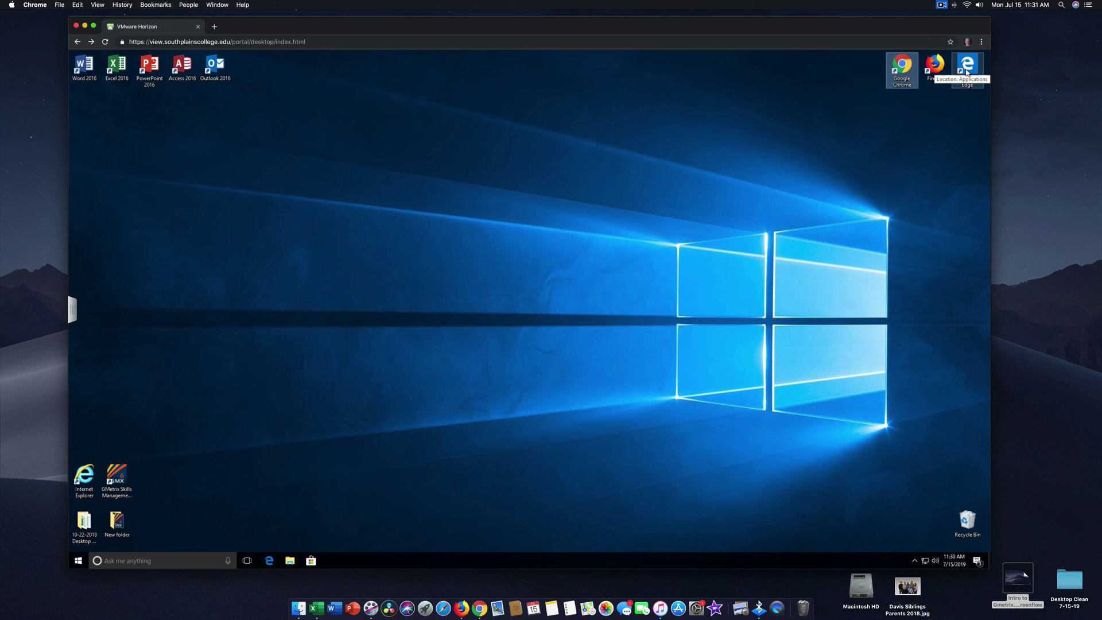
{"action": "double_click", "coordinate": [967, 72]}
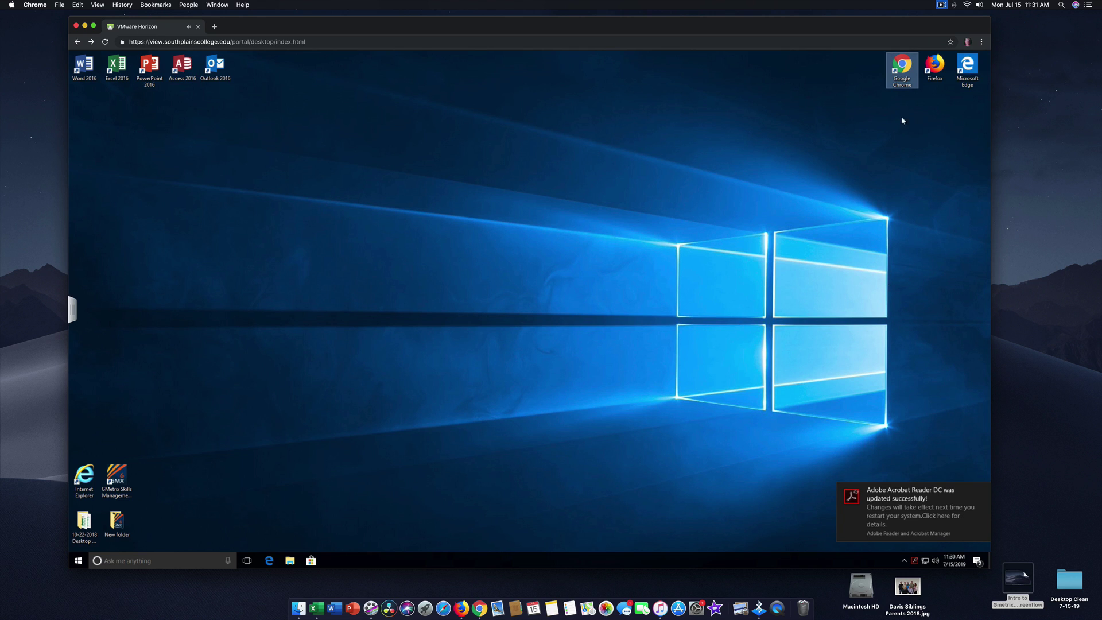
{"action": "double_click", "coordinate": [897, 73]}
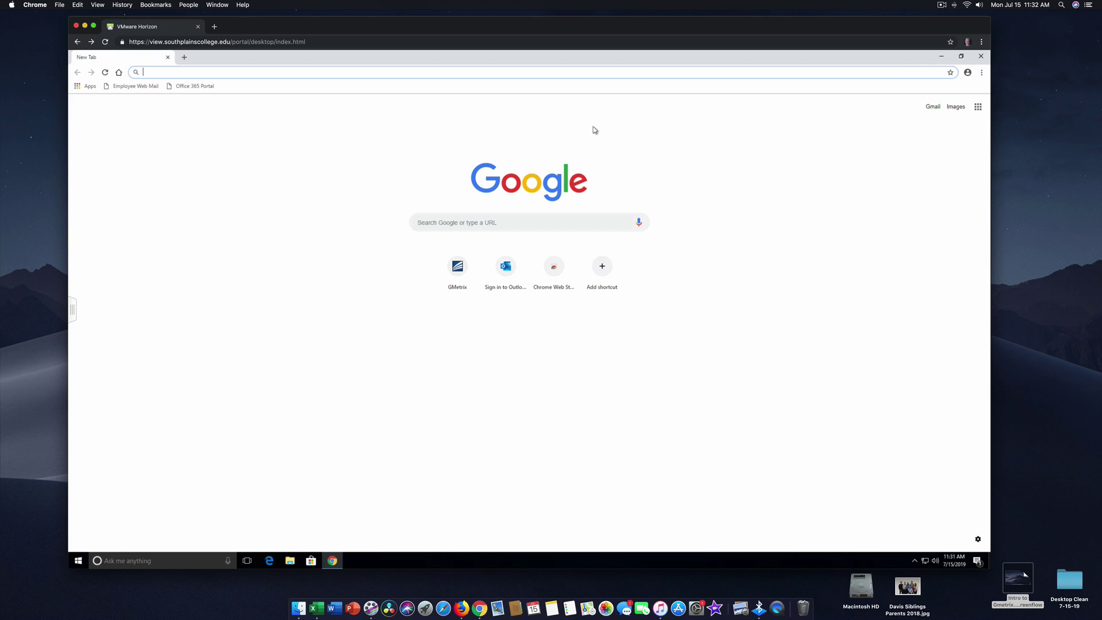
Step: Search 'gmetrix' and open the GMetrix Student Portal login page
{"action": "type", "text": "g"}
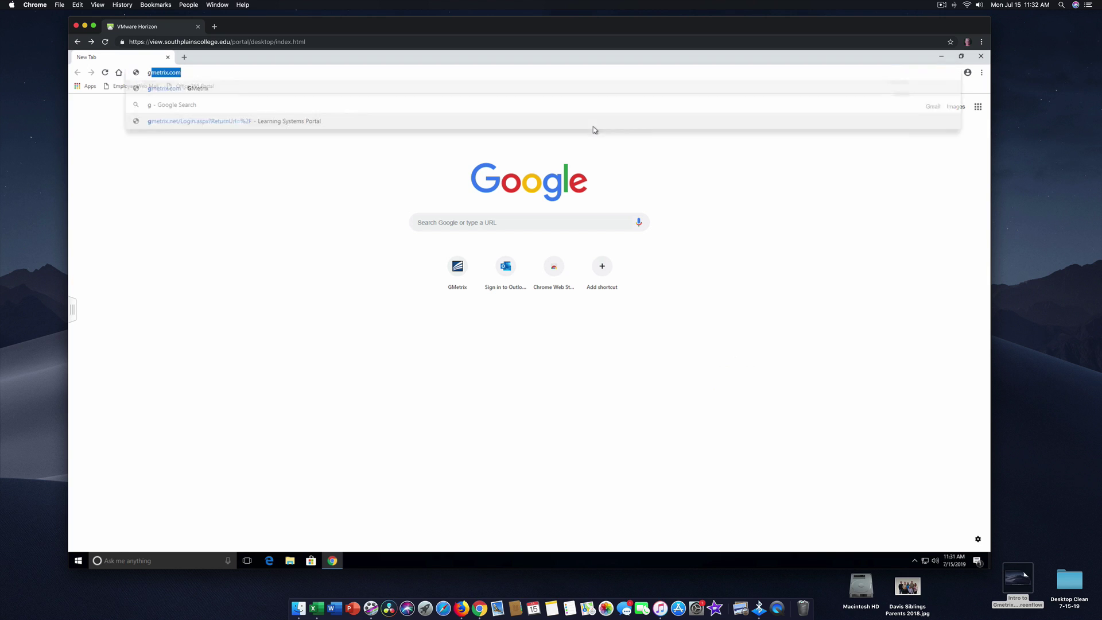
{"action": "type", "text": "metr"}
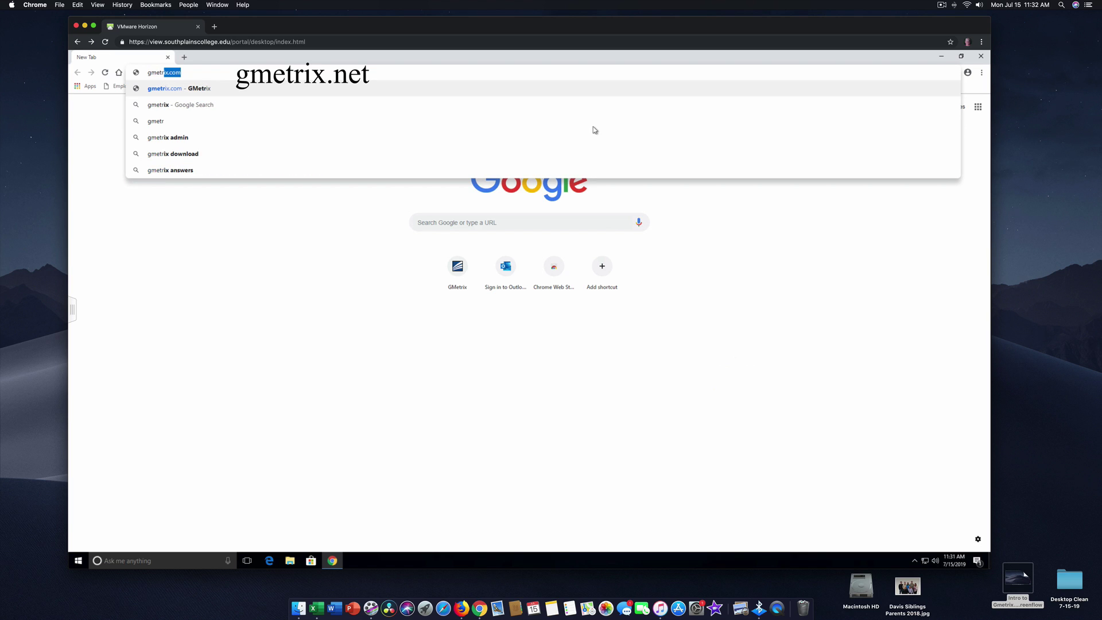
{"action": "type", "text": "ix"}
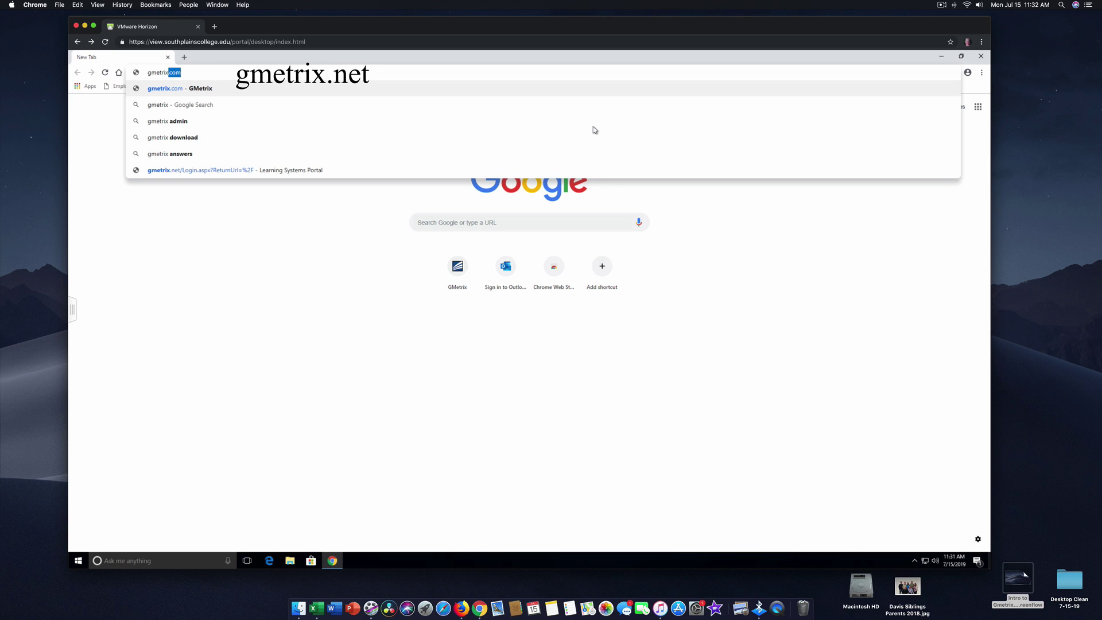
{"action": "key", "text": "Return"}
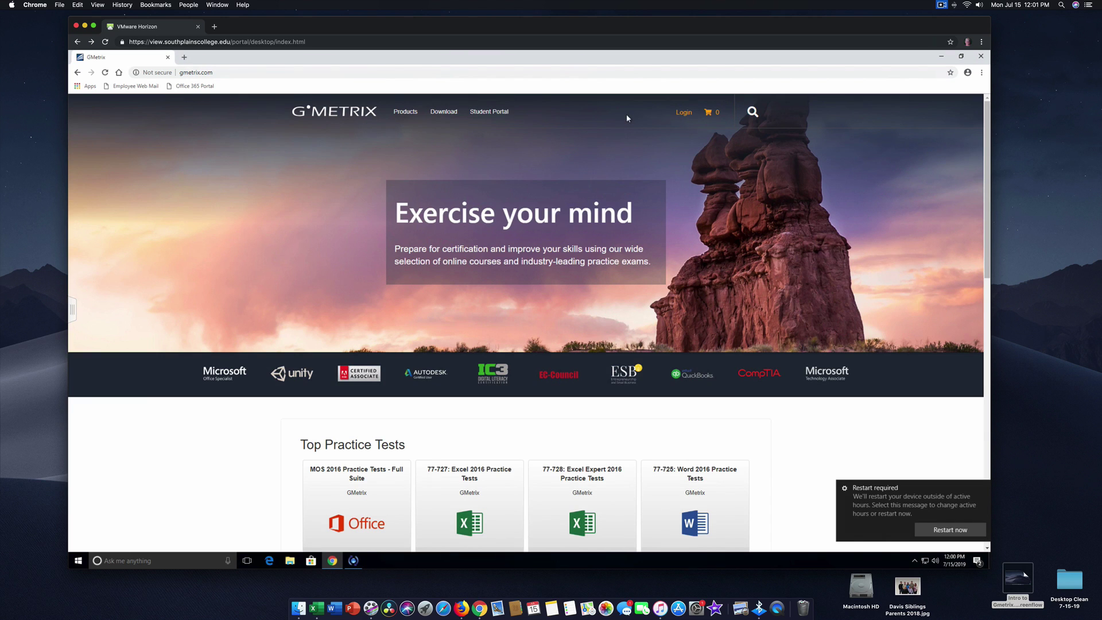
{"action": "left_click", "coordinate": [484, 112]}
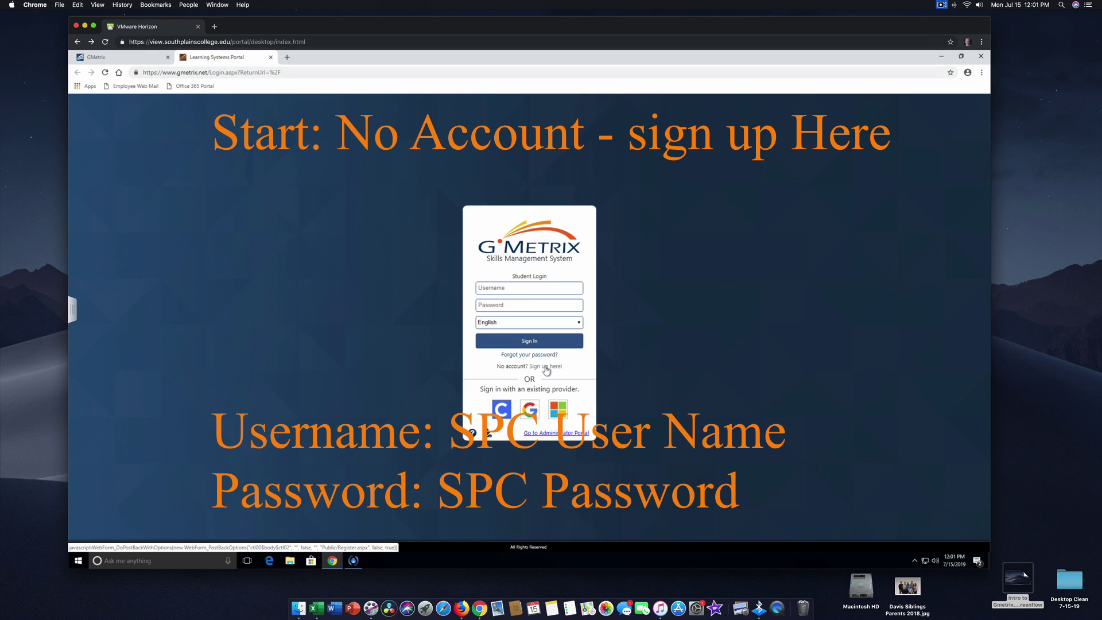
Step: Open the Sign up here! registration form and start filling in the account details
{"action": "left_click", "coordinate": [546, 368]}
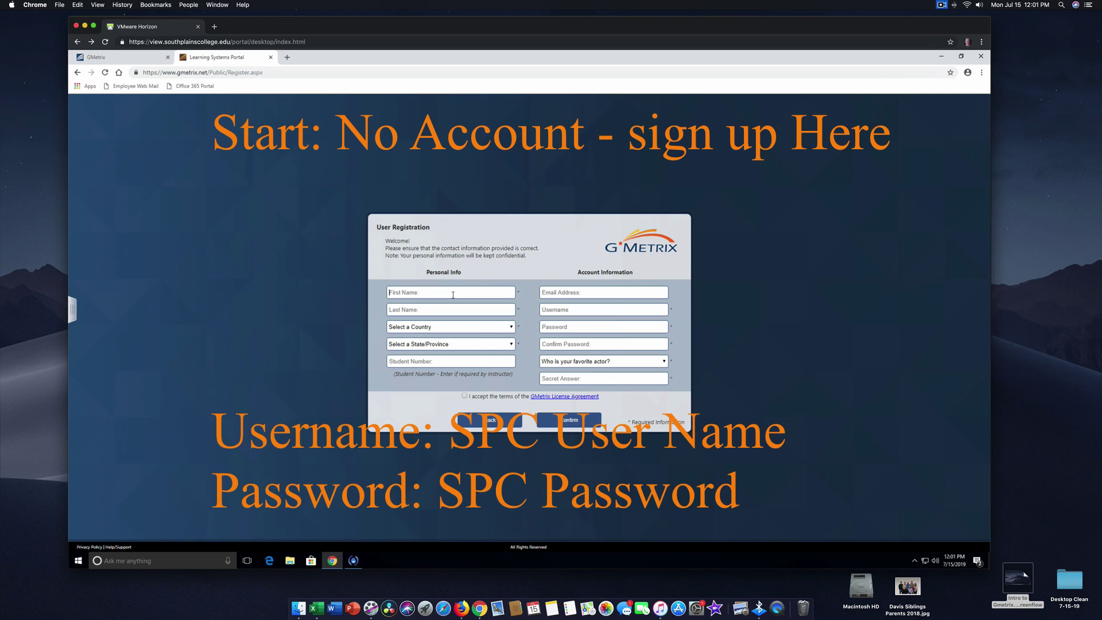
{"action": "type", "text": "Stude"}
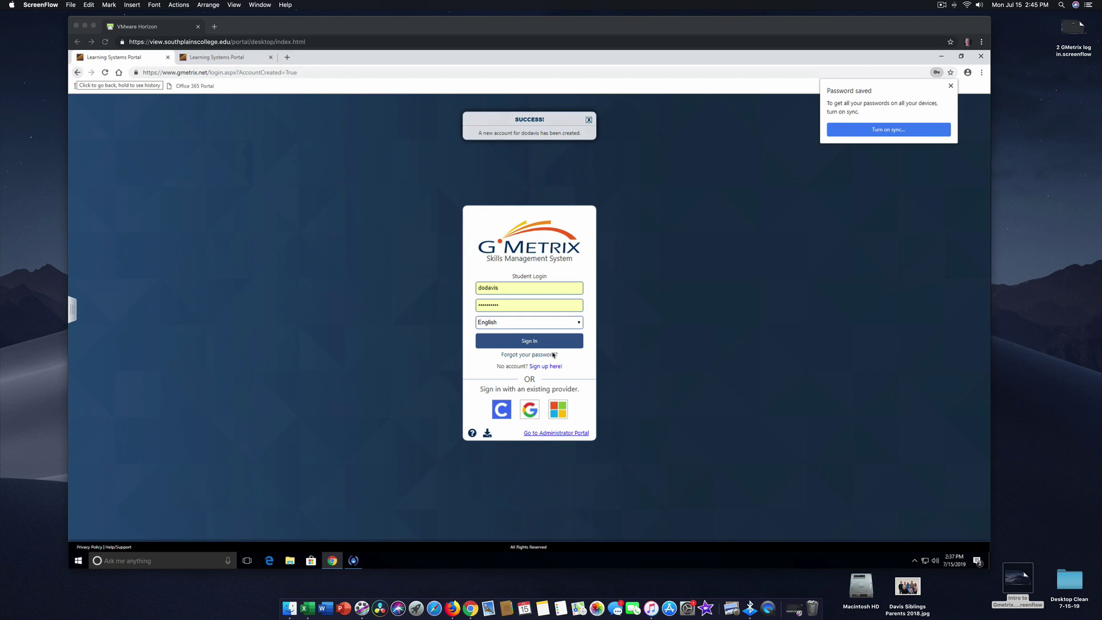
{"action": "left_click", "coordinate": [529, 347]}
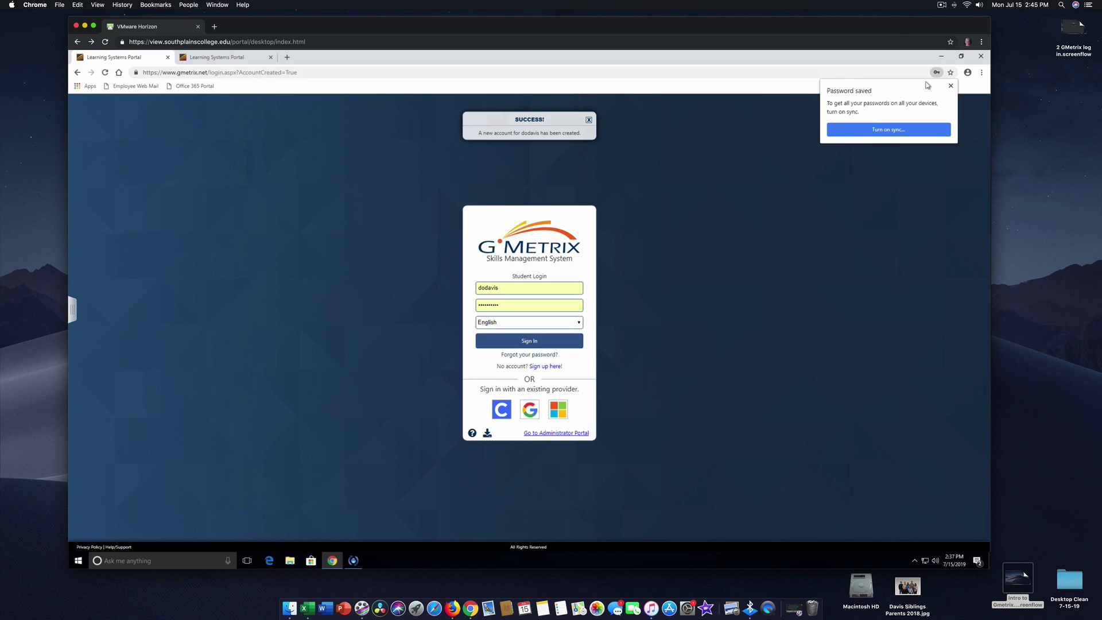
{"action": "left_click", "coordinate": [950, 86]}
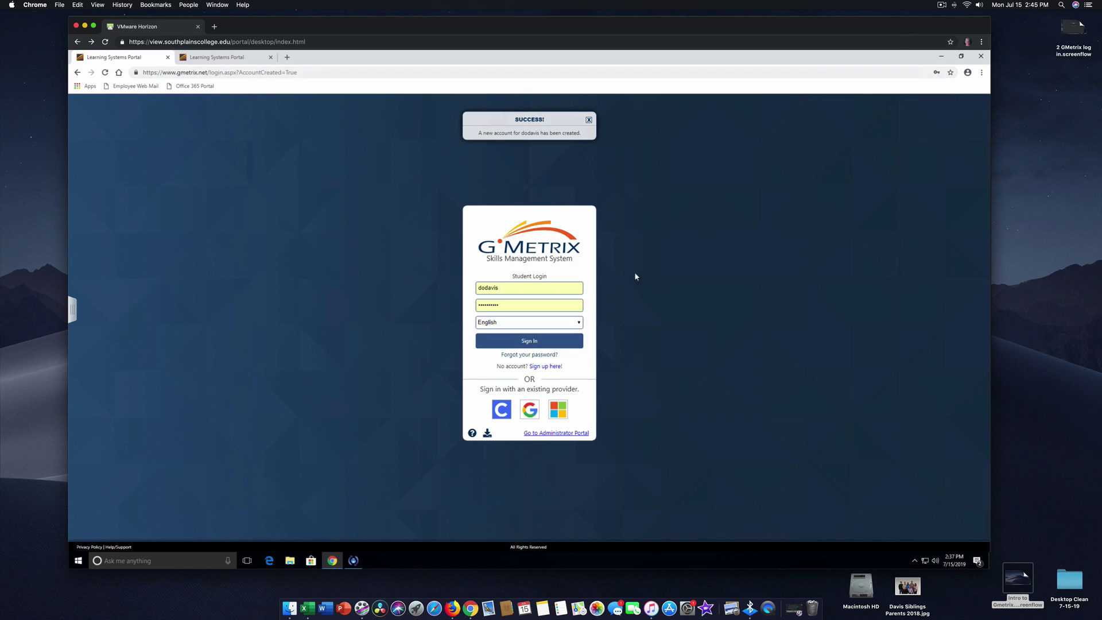
{"action": "left_click", "coordinate": [534, 343]}
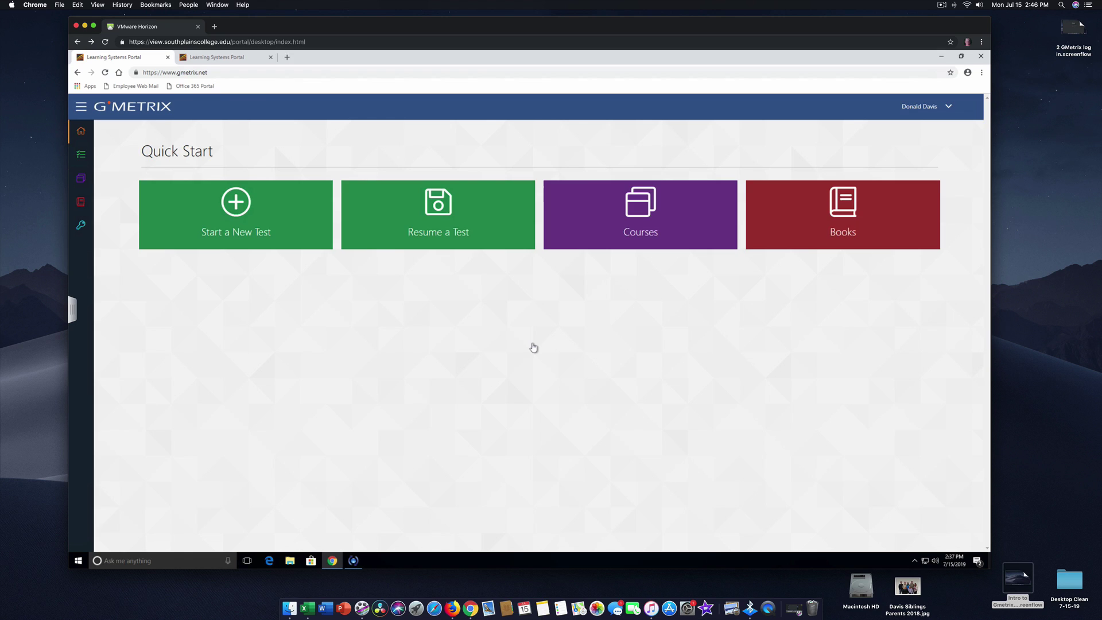
{"action": "left_click", "coordinate": [82, 108]}
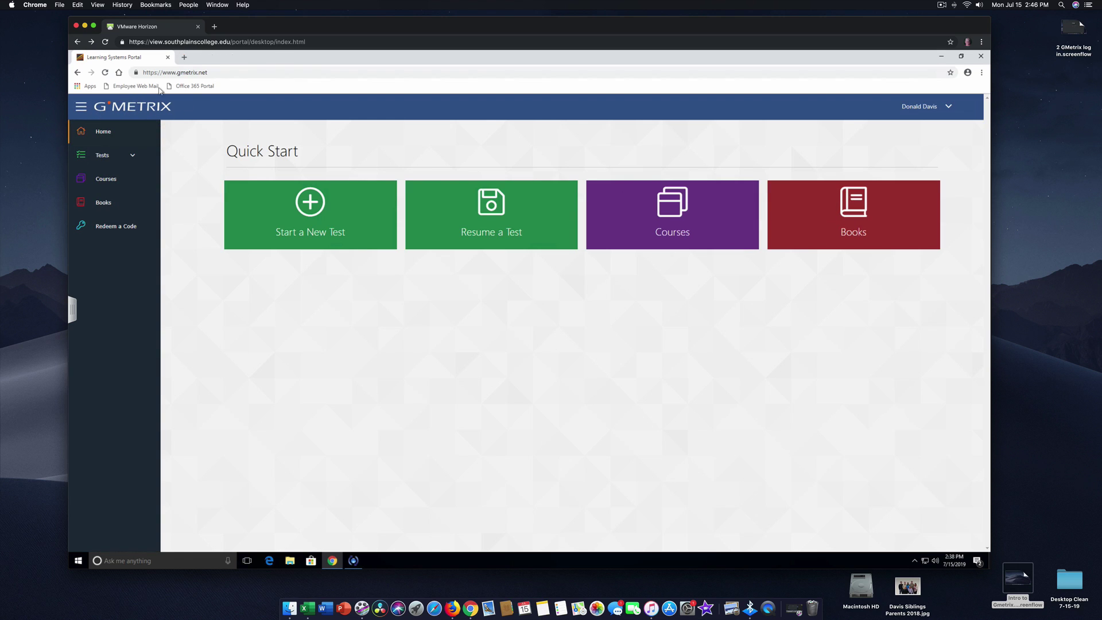
{"action": "left_click", "coordinate": [83, 110]}
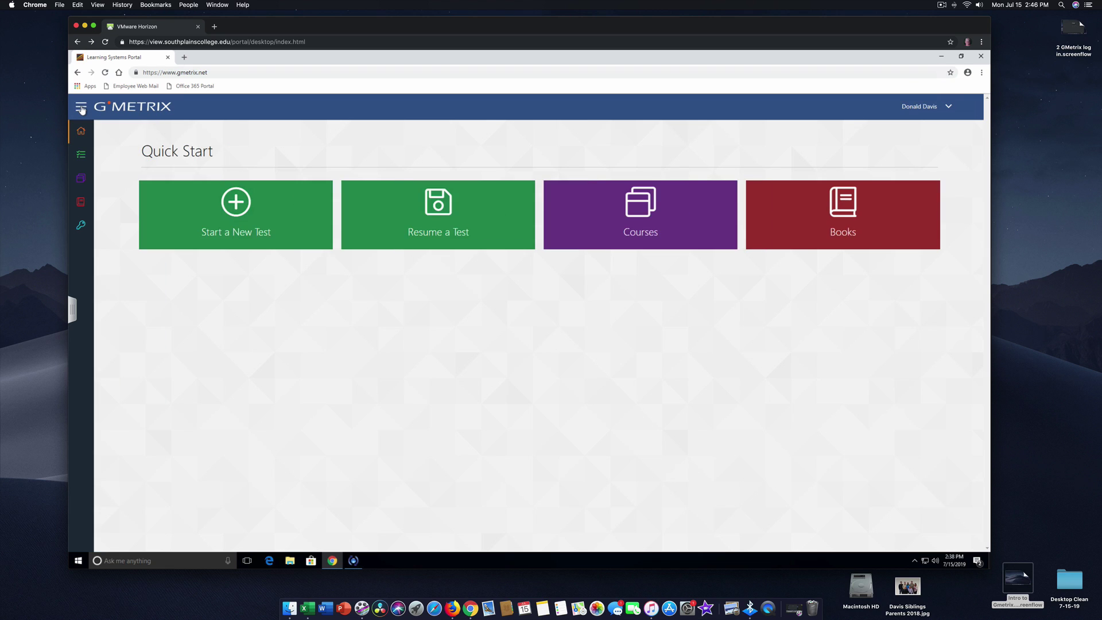
{"action": "left_click", "coordinate": [82, 108]}
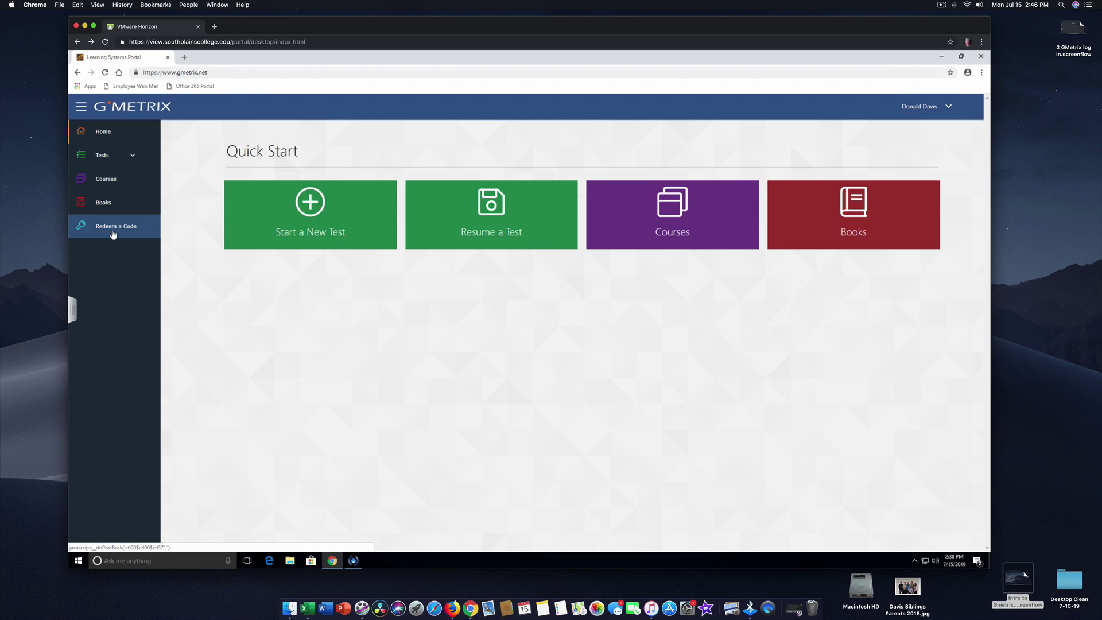
Step: Open Redeem a Code from the sidebar and enter the access code
{"action": "left_click", "coordinate": [113, 233]}
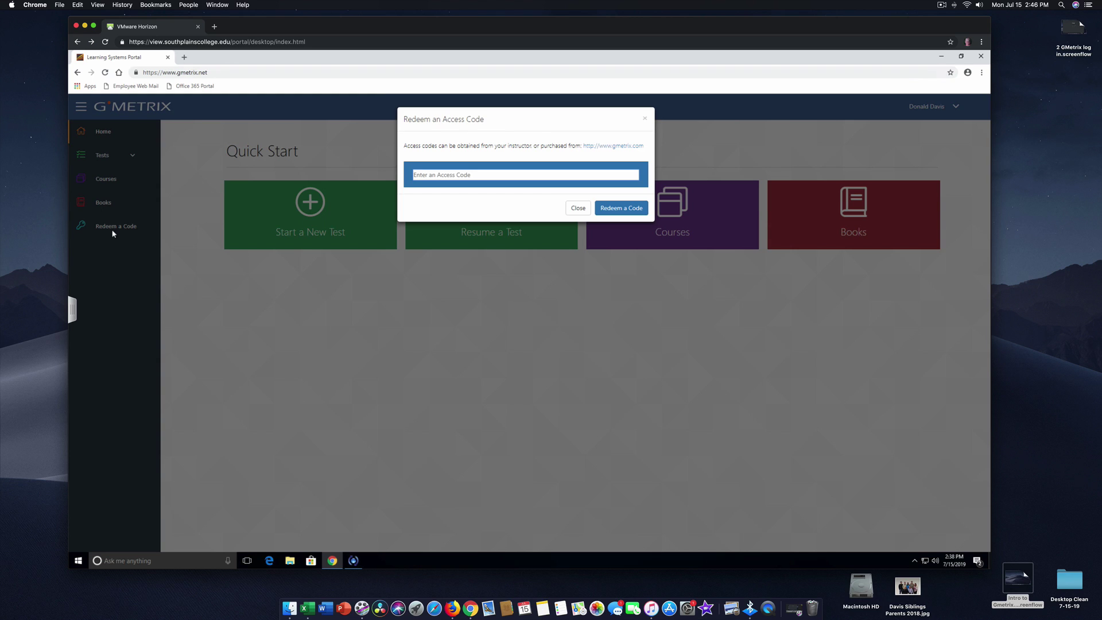
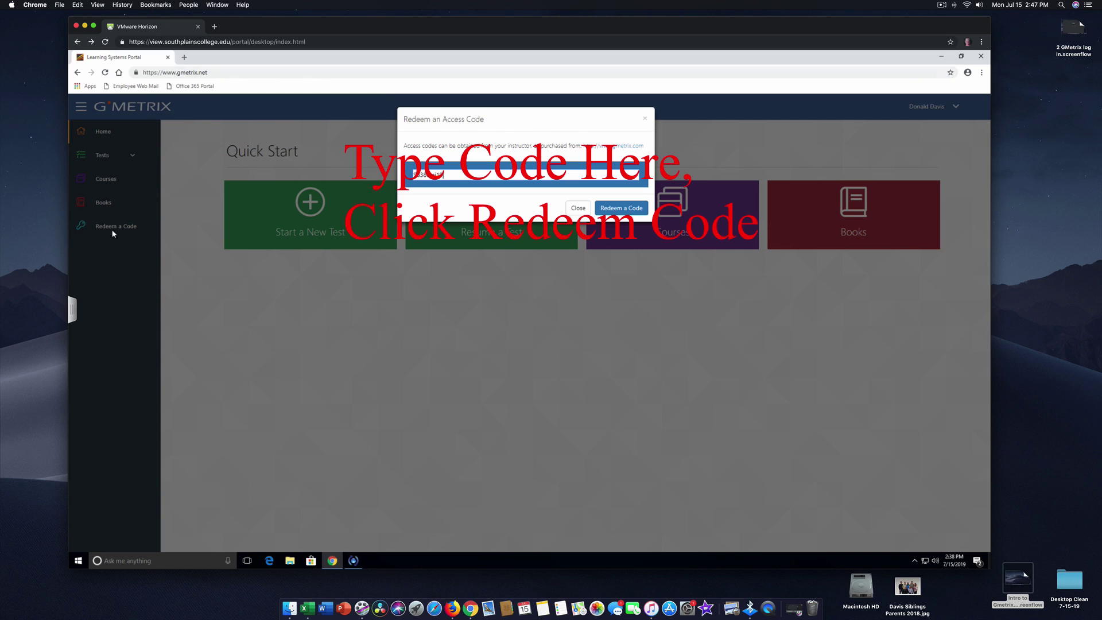
Step: Redeem the code, then choose Office 2016 and Excel to list the Excel 2016 tests
{"action": "left_click", "coordinate": [608, 209]}
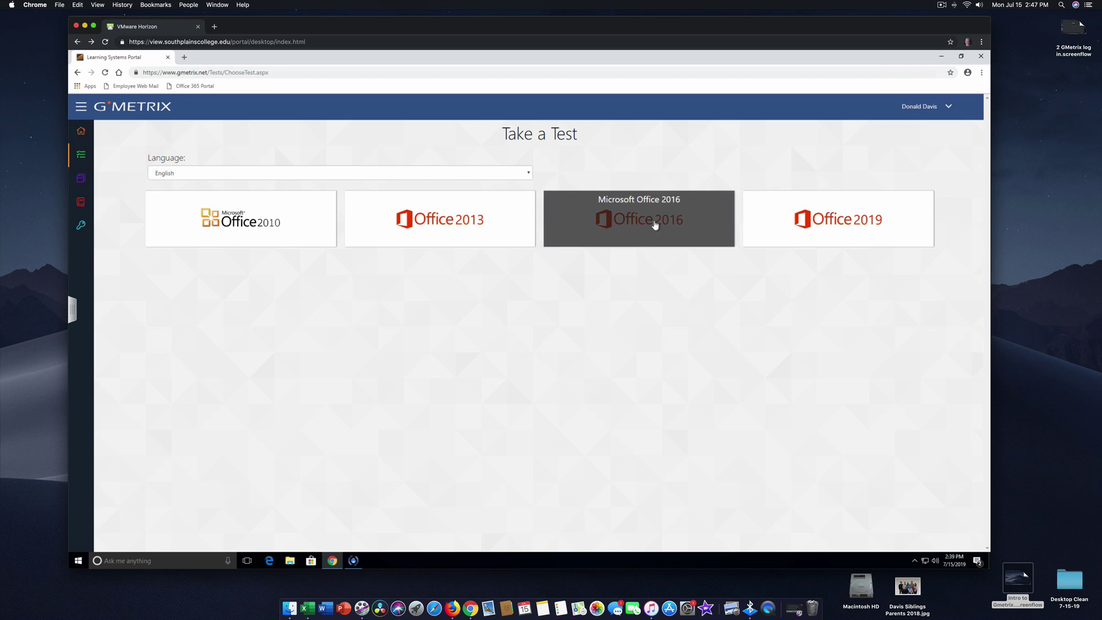
{"action": "left_click", "coordinate": [655, 225]}
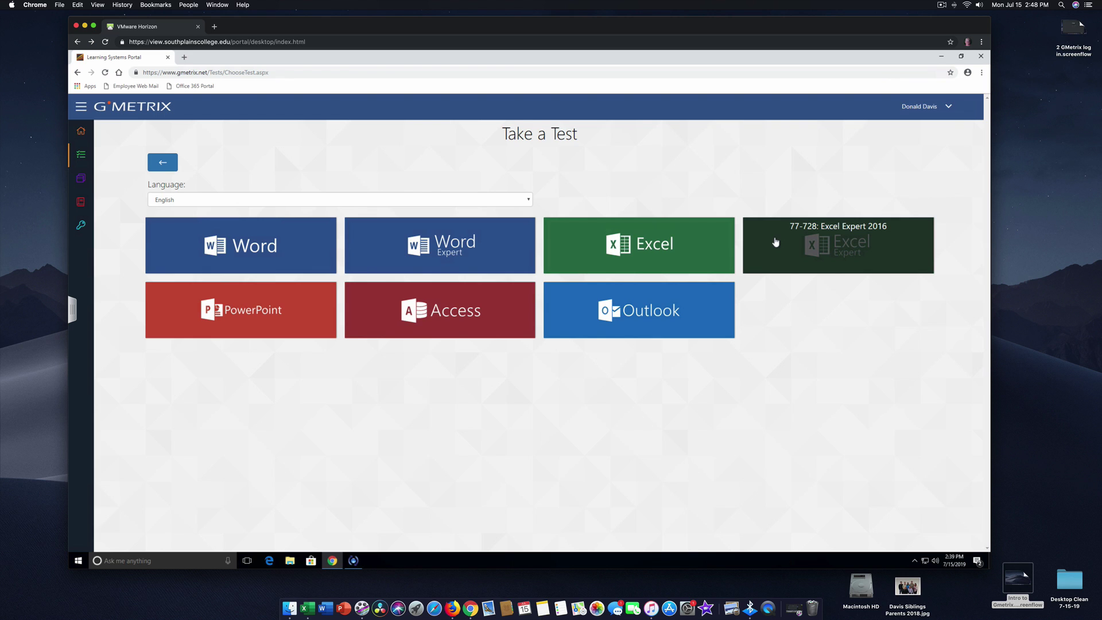
{"action": "left_click", "coordinate": [634, 246]}
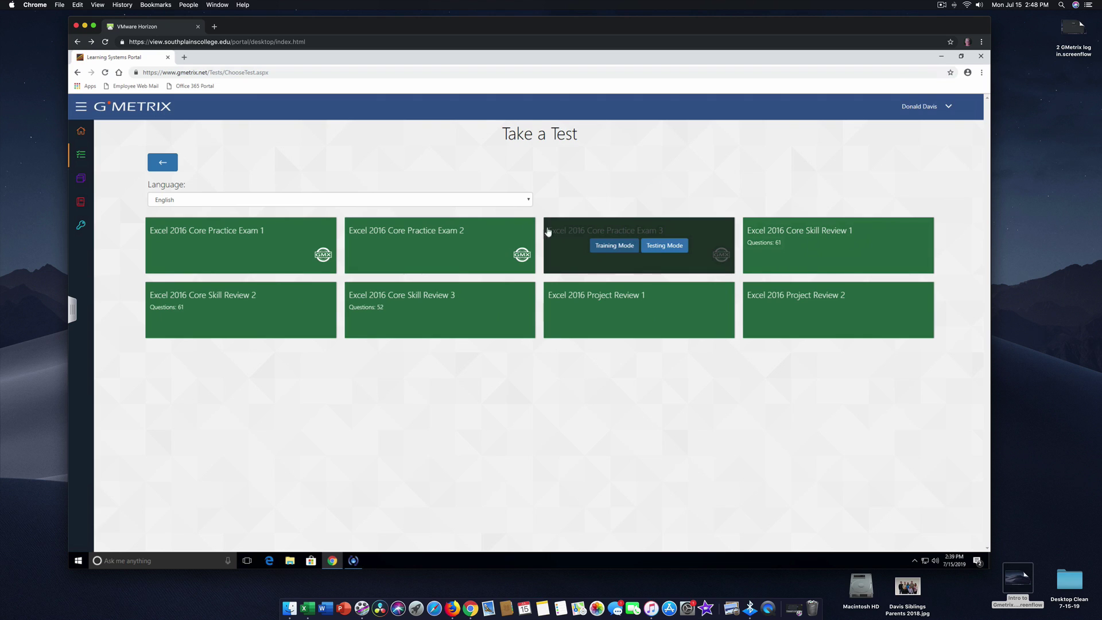
{"action": "mouse_move", "coordinate": [448, 257]}
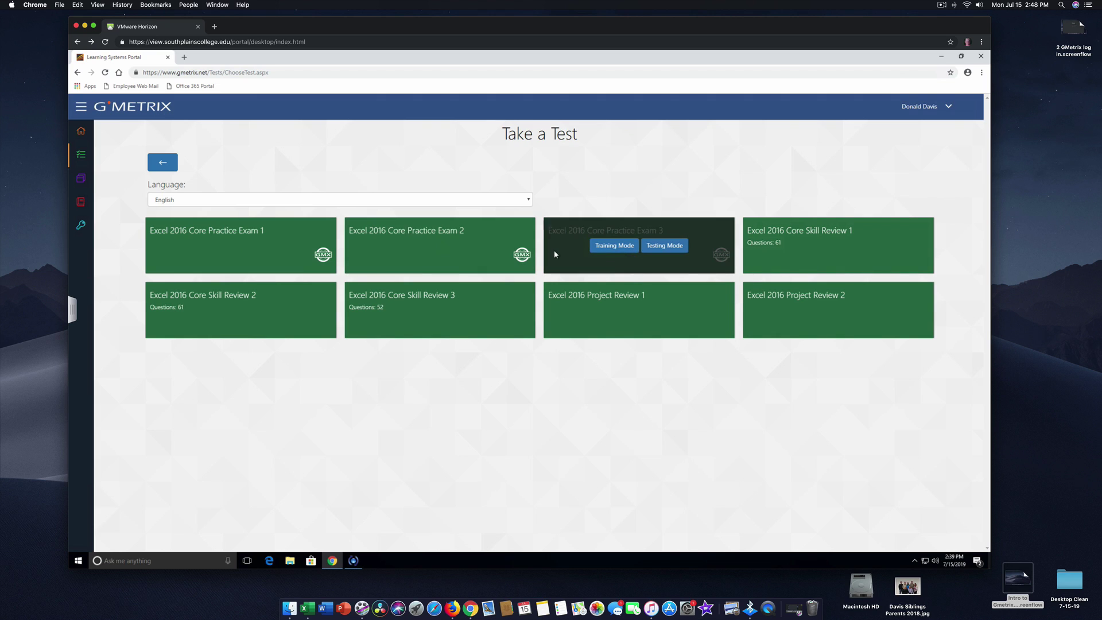
{"action": "mouse_move", "coordinate": [274, 317]}
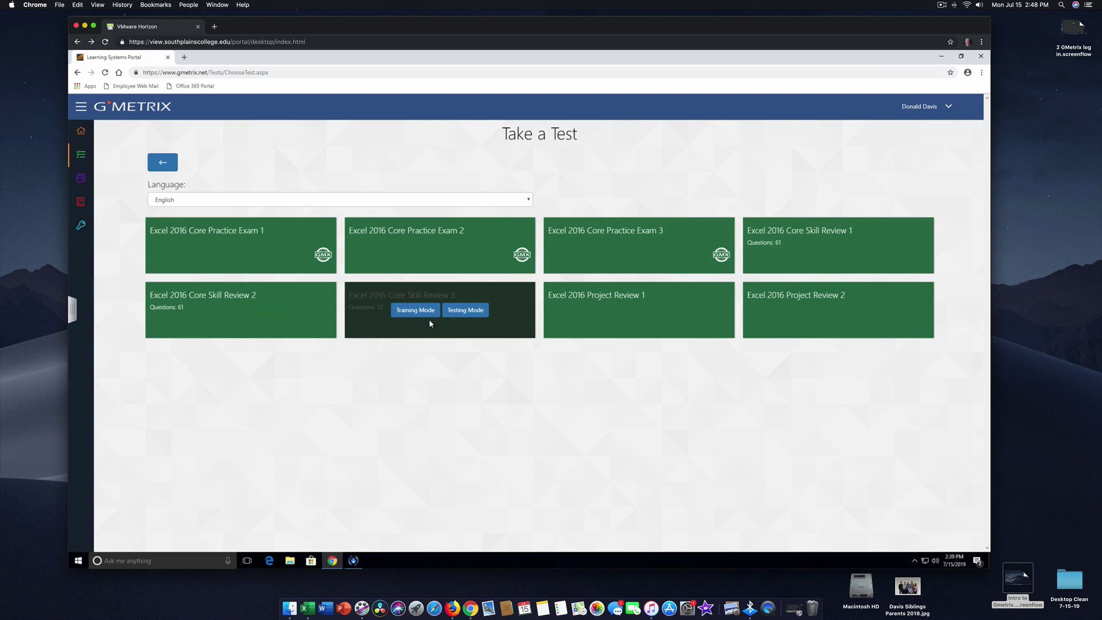
{"action": "mouse_move", "coordinate": [629, 322]}
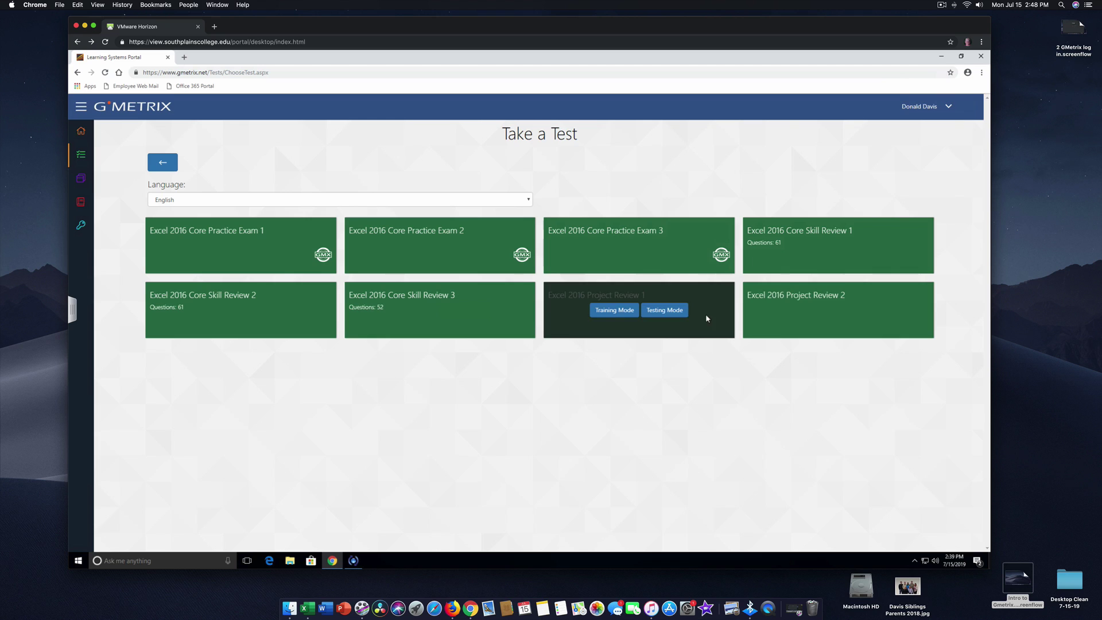
{"action": "mouse_move", "coordinate": [838, 320]}
{"action": "mouse_move", "coordinate": [285, 265]}
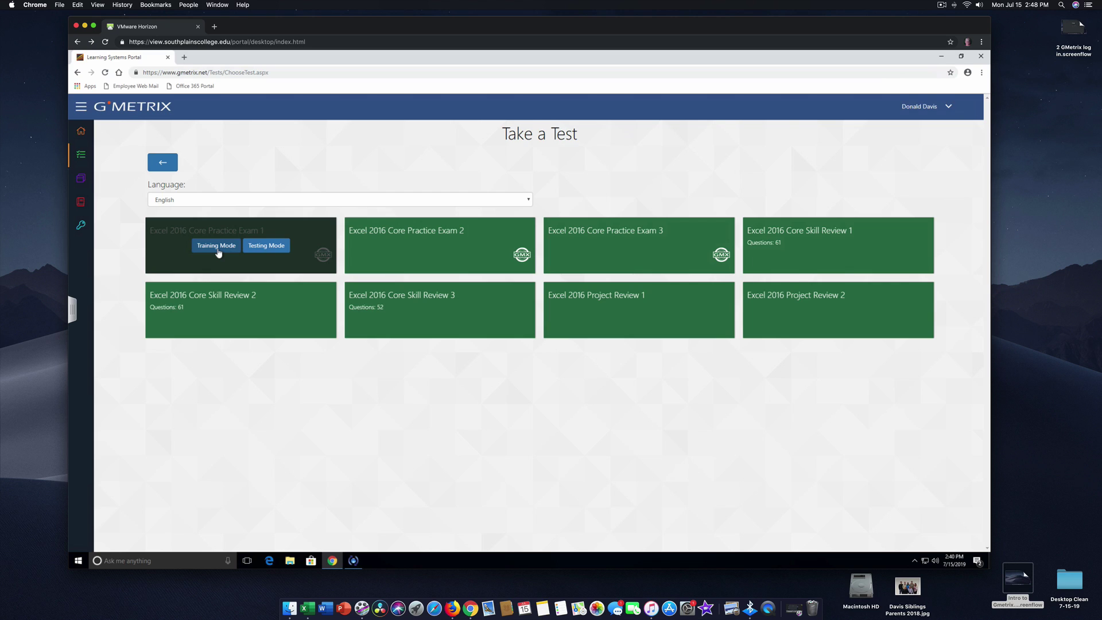
Step: Start Excel 2016 Core Practice Exam 1 in training mode, always opening links in the desktop app and downloading its resources
{"action": "left_click", "coordinate": [217, 246]}
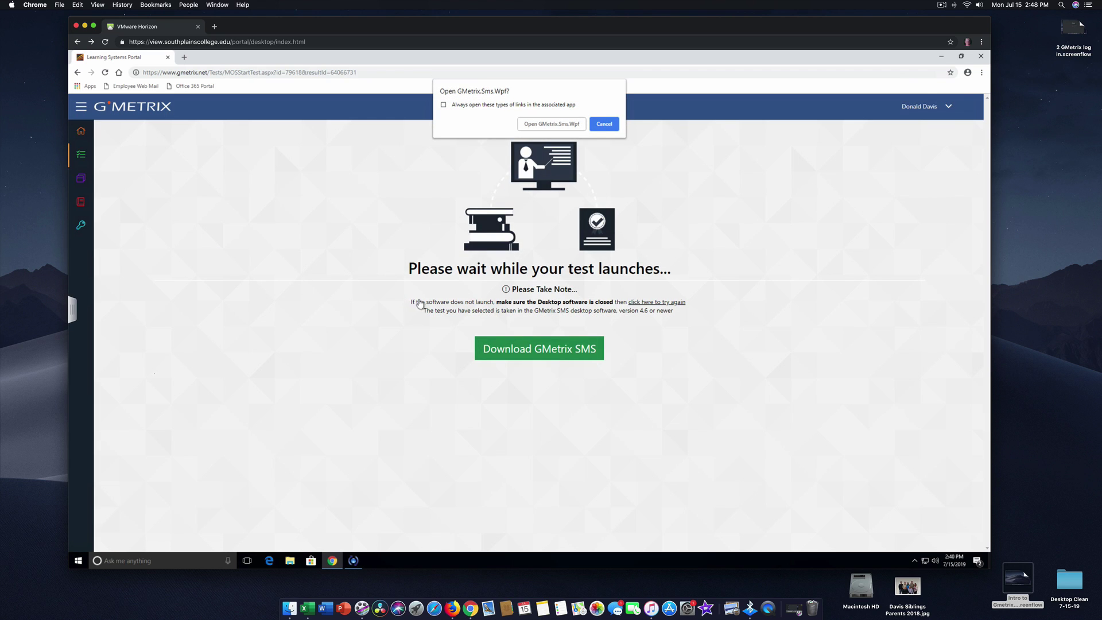
{"action": "left_click", "coordinate": [443, 106]}
{"action": "left_click", "coordinate": [540, 125]}
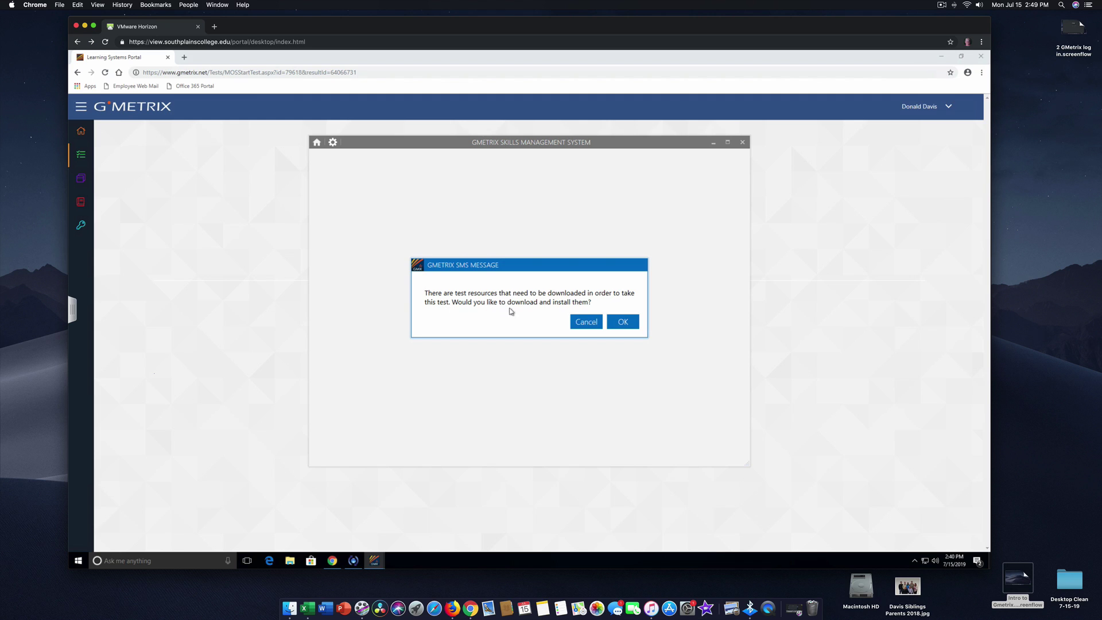
{"action": "left_click", "coordinate": [621, 323]}
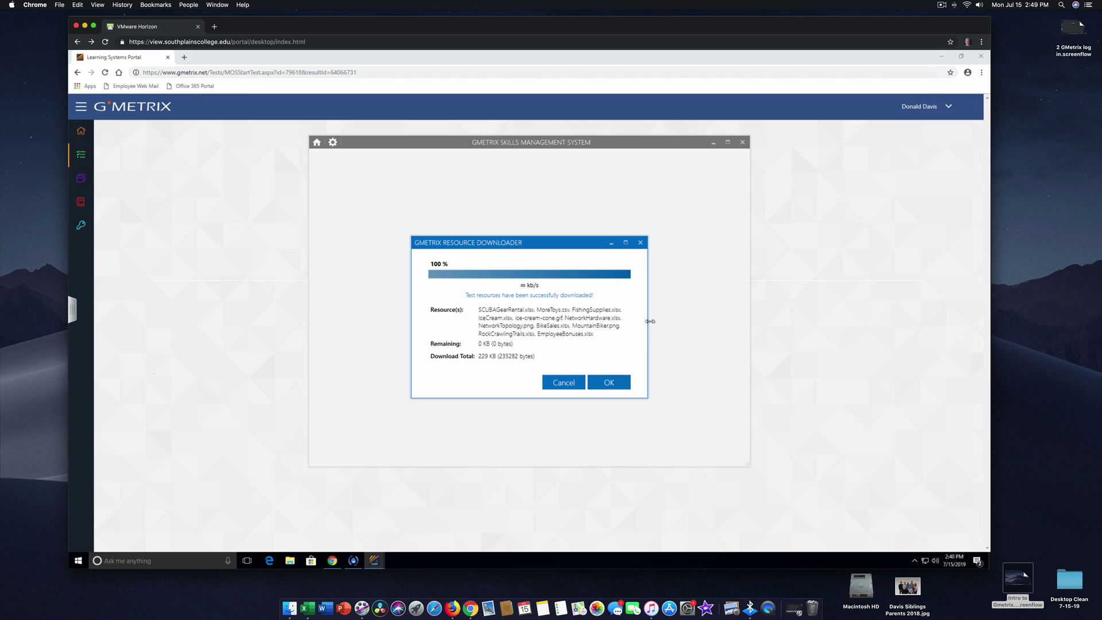
{"action": "left_click", "coordinate": [606, 383]}
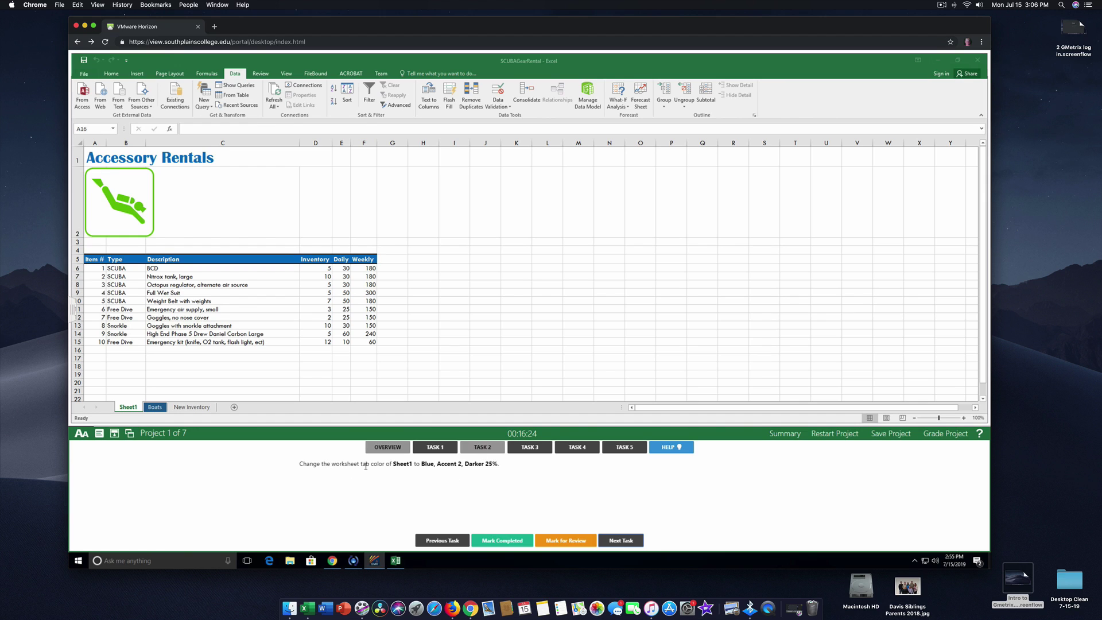
Step: Give the Sheet1 tab the Blue, Accent 2, Darker 25% color and mark Task 2 completed
{"action": "left_click_drag", "start_coordinate": [392, 464], "coordinate": [413, 464]}
{"action": "left_click", "coordinate": [133, 408]}
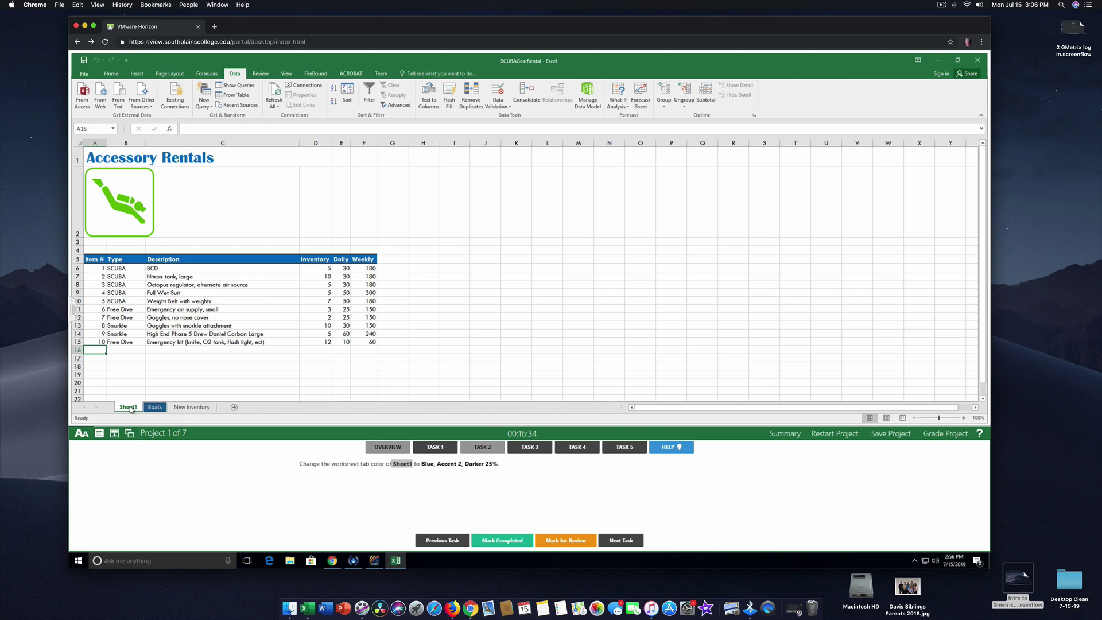
{"action": "right_click", "coordinate": [130, 408]}
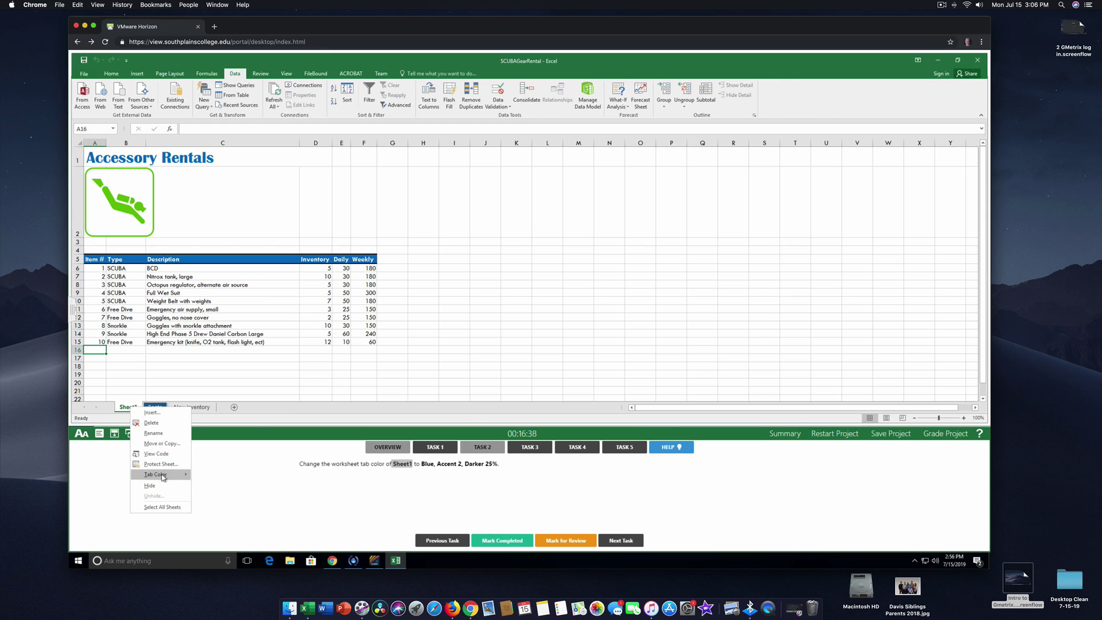
{"action": "mouse_move", "coordinate": [163, 476]}
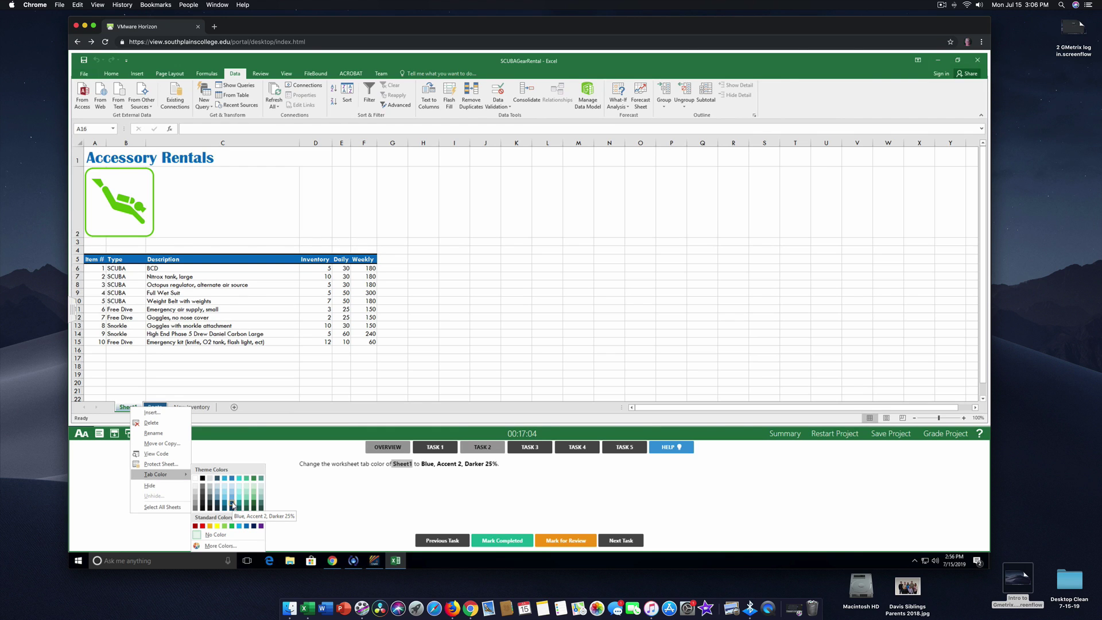
{"action": "left_click", "coordinate": [233, 505]}
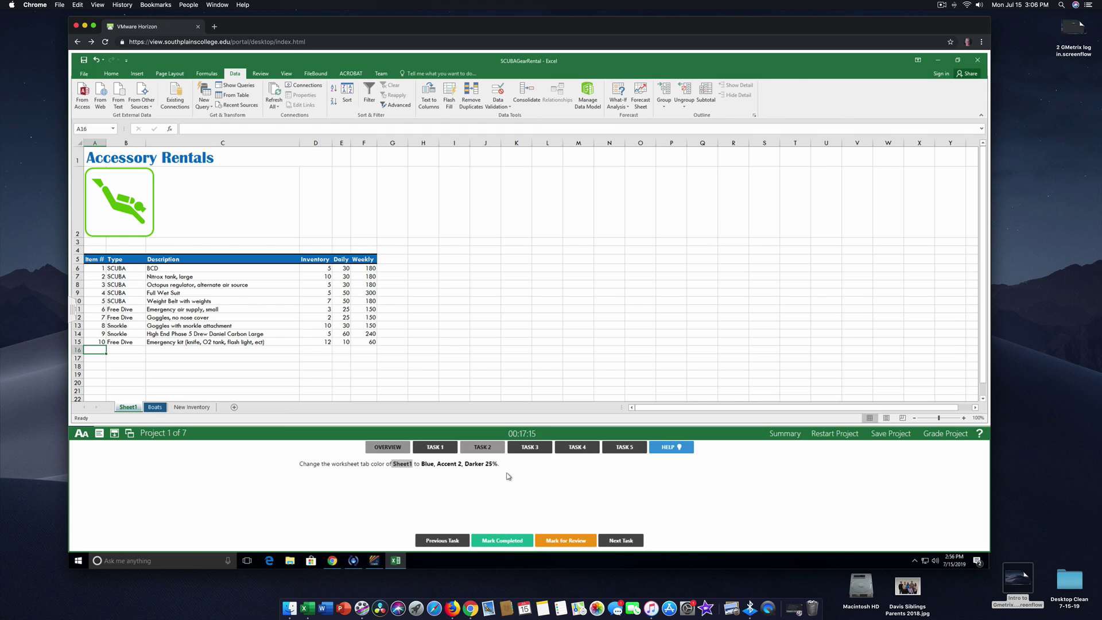
{"action": "left_click", "coordinate": [502, 541]}
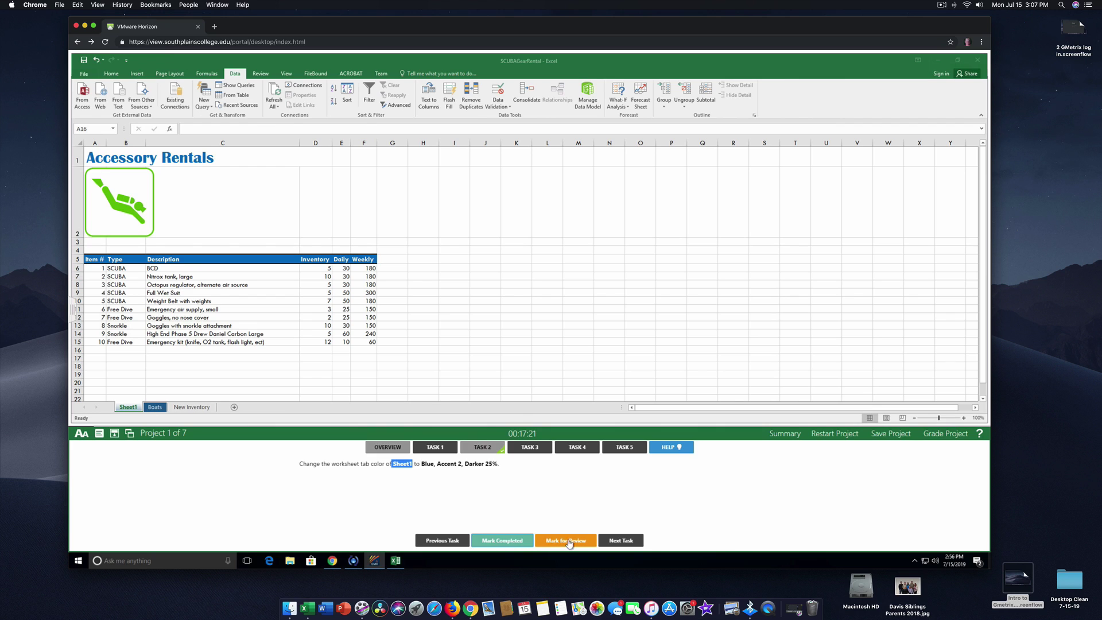
Step: Flag Task 3 (copy into Boats) for review and advance through to Task 5
{"action": "left_click", "coordinate": [634, 541]}
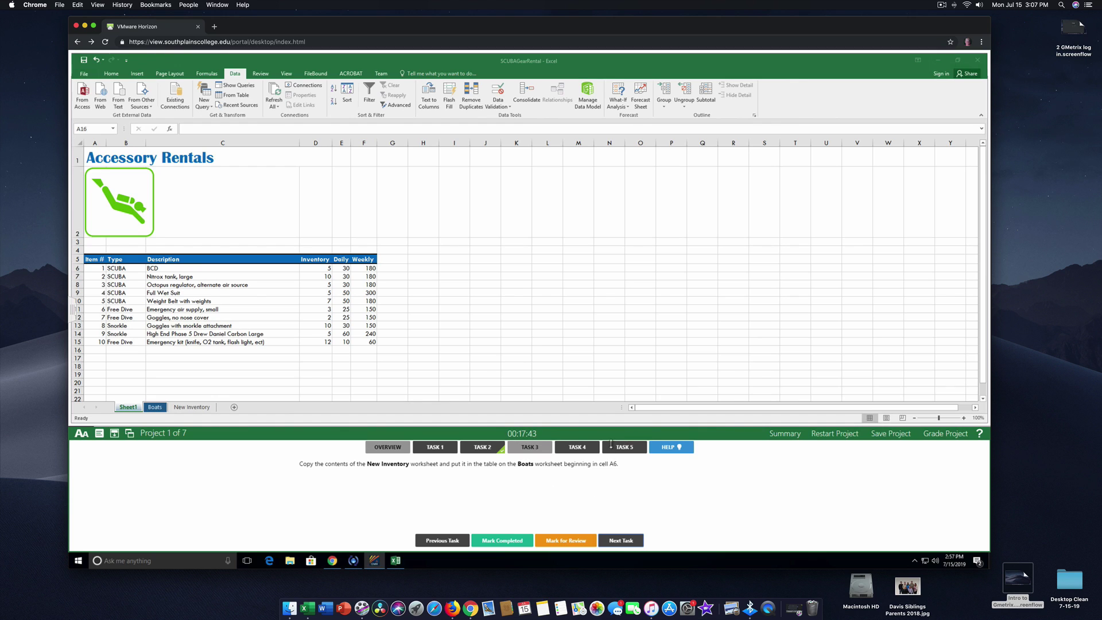
{"action": "left_click", "coordinate": [580, 537]}
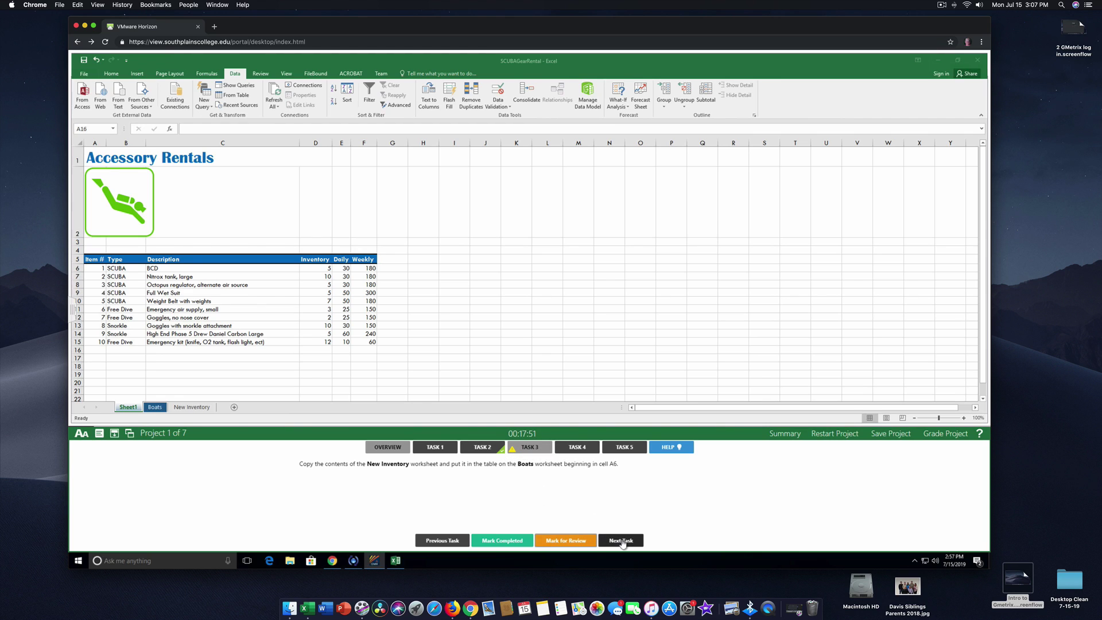
{"action": "left_click", "coordinate": [623, 542]}
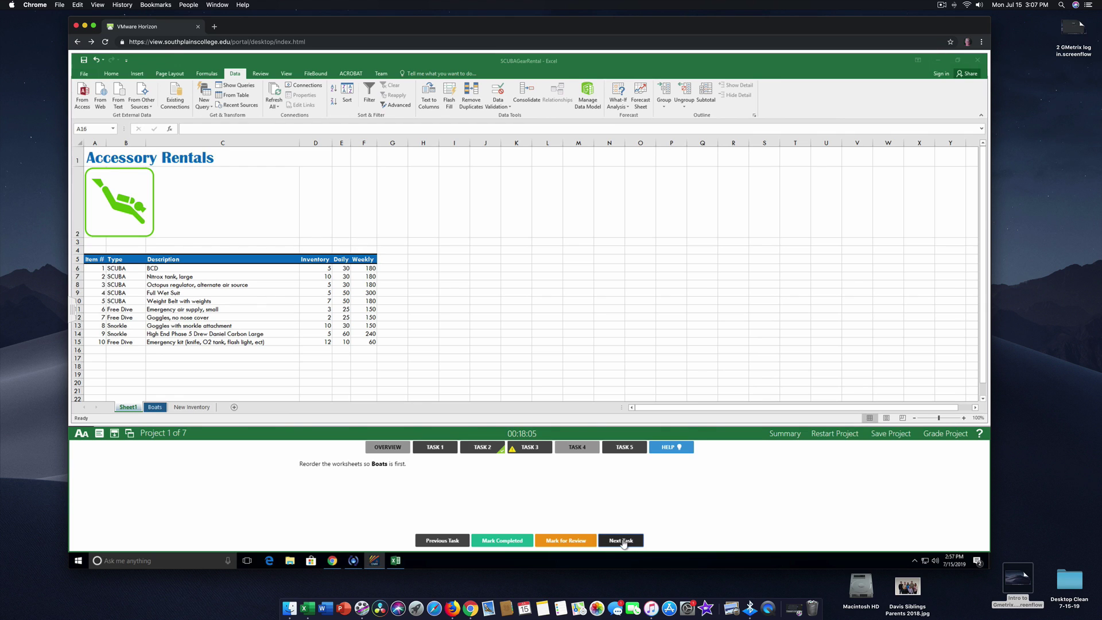
{"action": "left_click", "coordinate": [624, 543]}
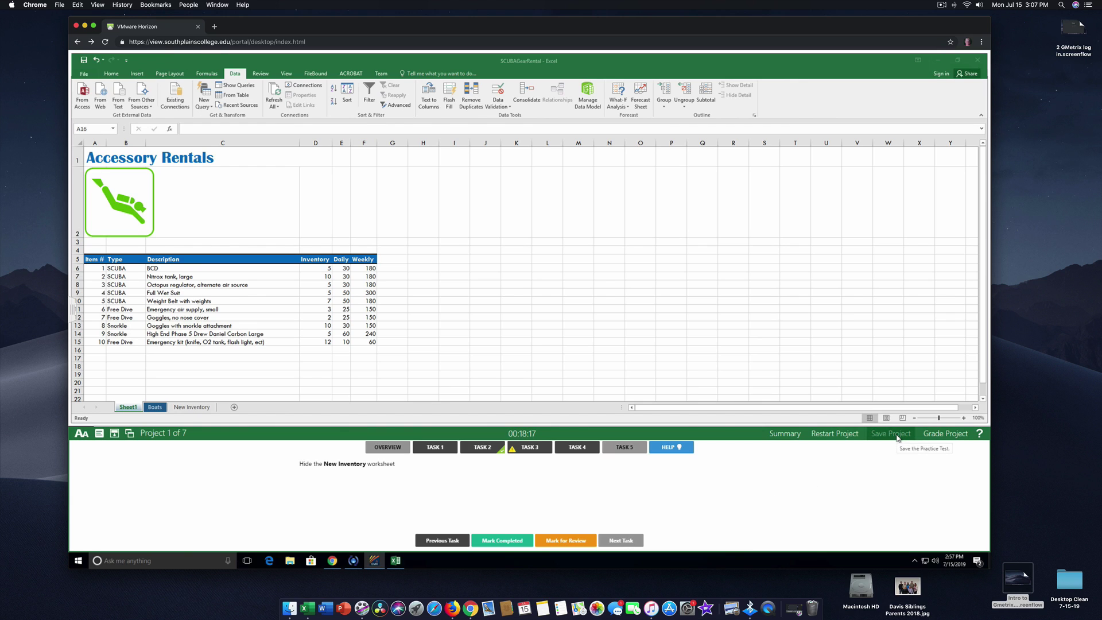
Step: Save the SCUBA practice project and confirm the save prompt
{"action": "left_click", "coordinate": [898, 437]}
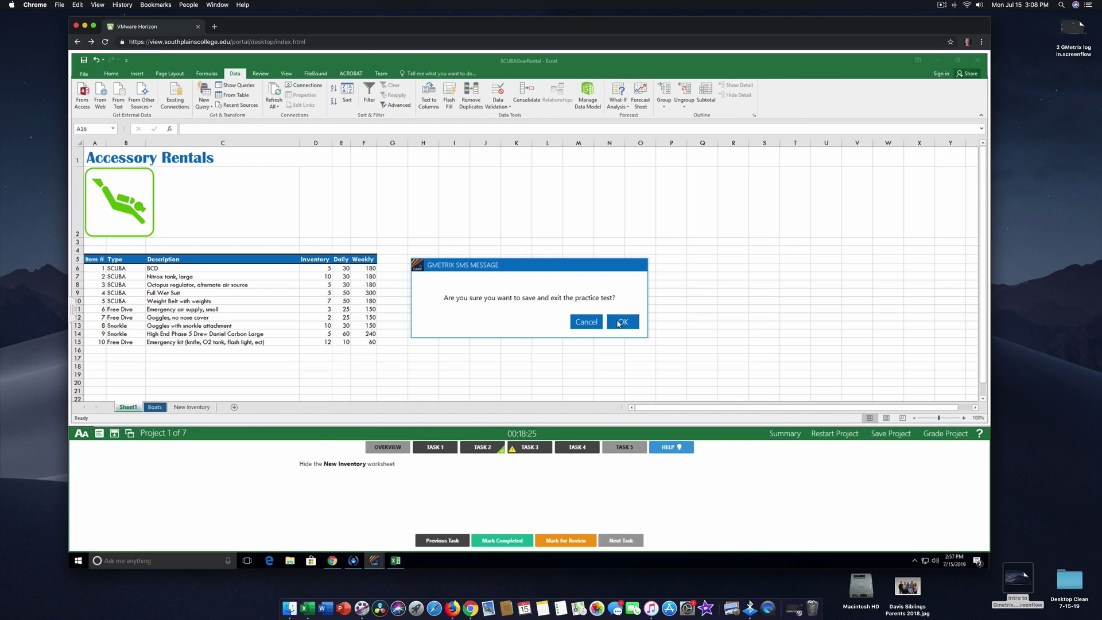
{"action": "left_click", "coordinate": [594, 323]}
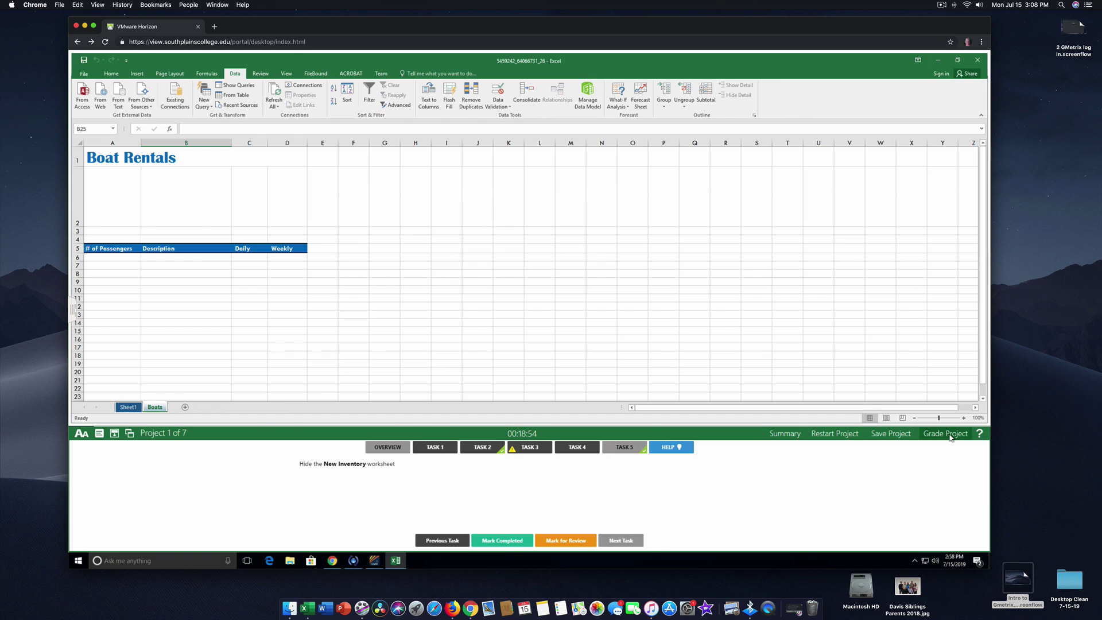
Step: Grade the SCUBA project and continue to Project 2, Fishing Supplies
{"action": "left_click", "coordinate": [950, 438]}
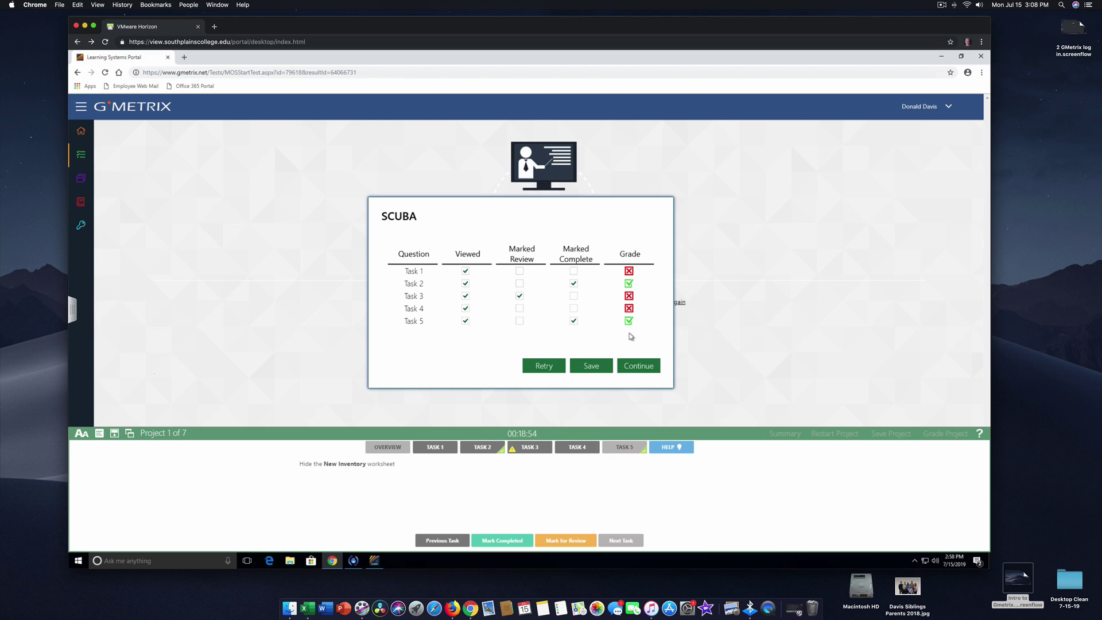
{"action": "left_click", "coordinate": [635, 366]}
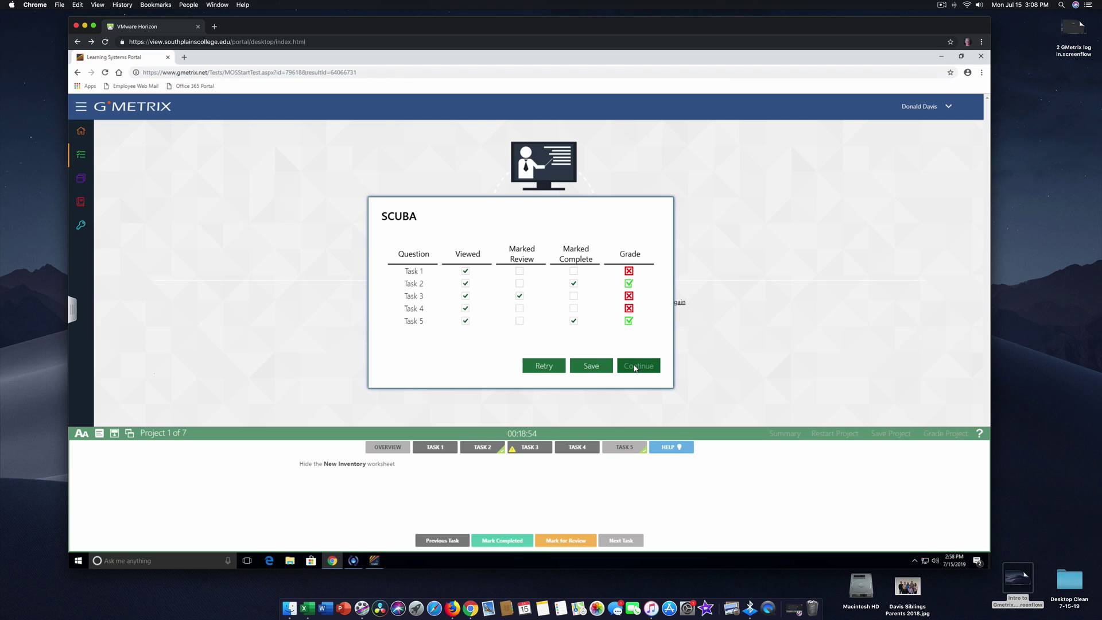